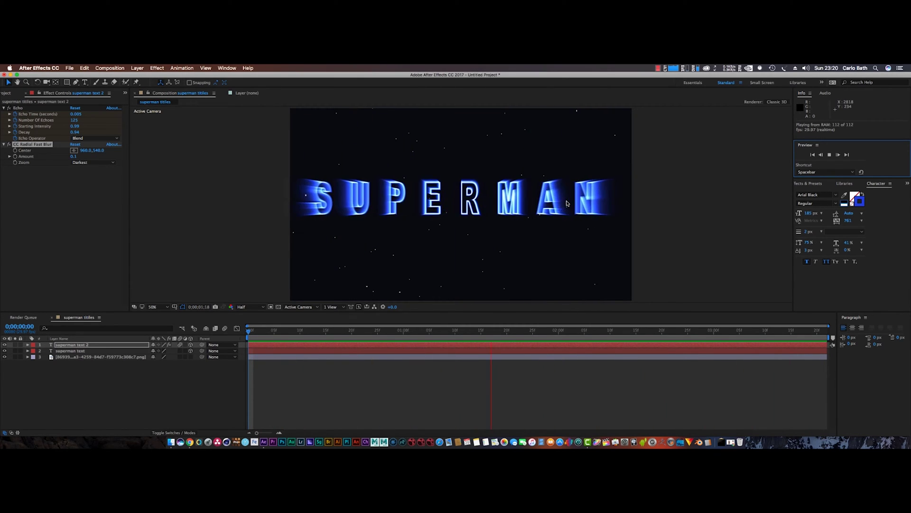
# Step: Stop the preview and create a new composition named "superman logo"
pyautogui.click(212, 375)
pyautogui.press('space')
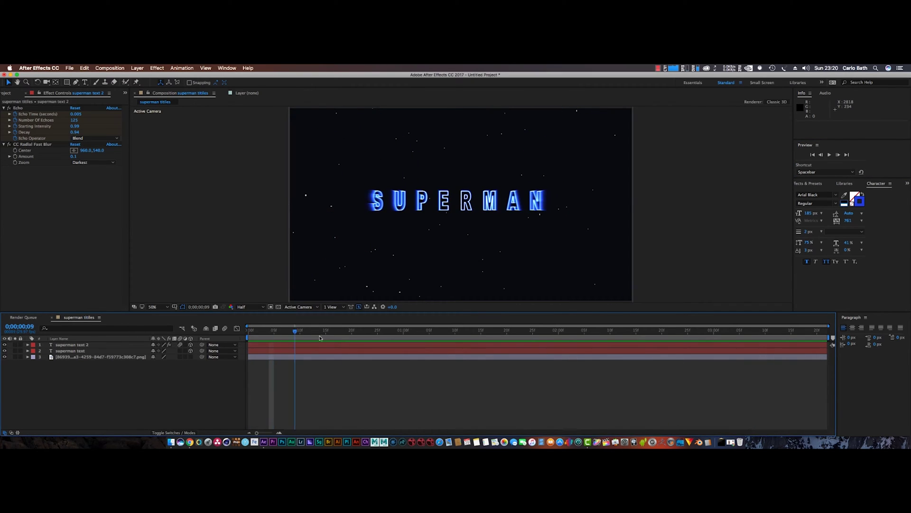
pyautogui.press('Home')
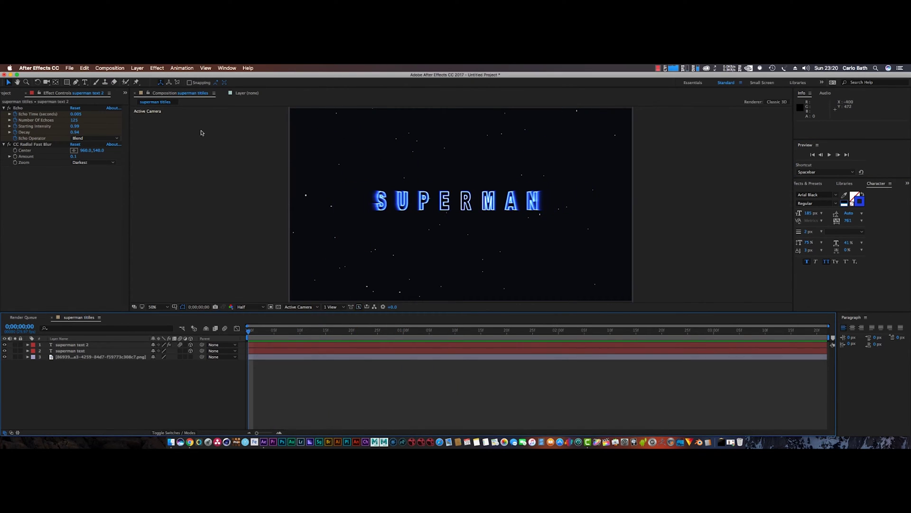
pyautogui.click(122, 71)
pyautogui.click(123, 79)
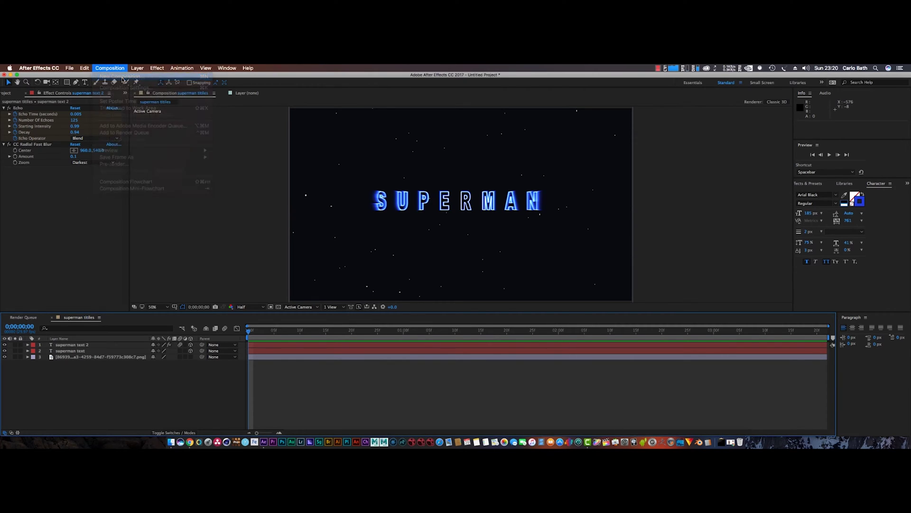
pyautogui.write('superman logo')
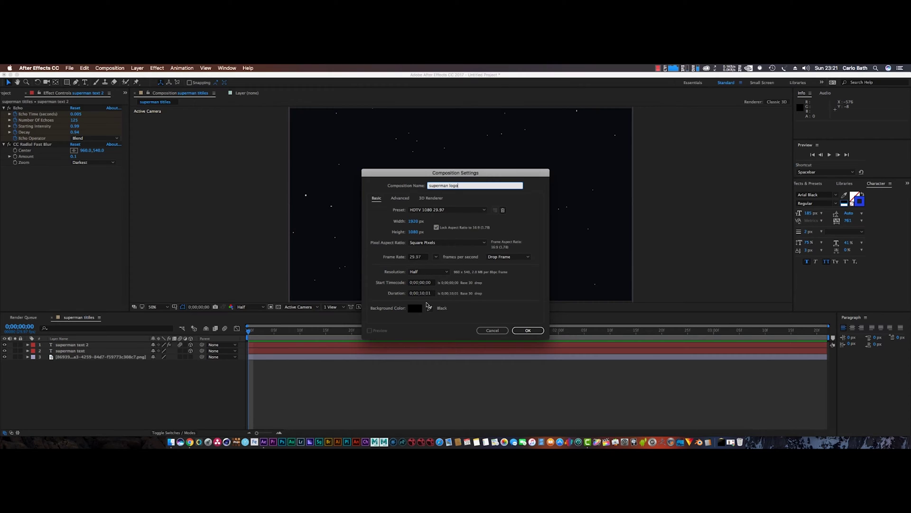
pyautogui.click(528, 330)
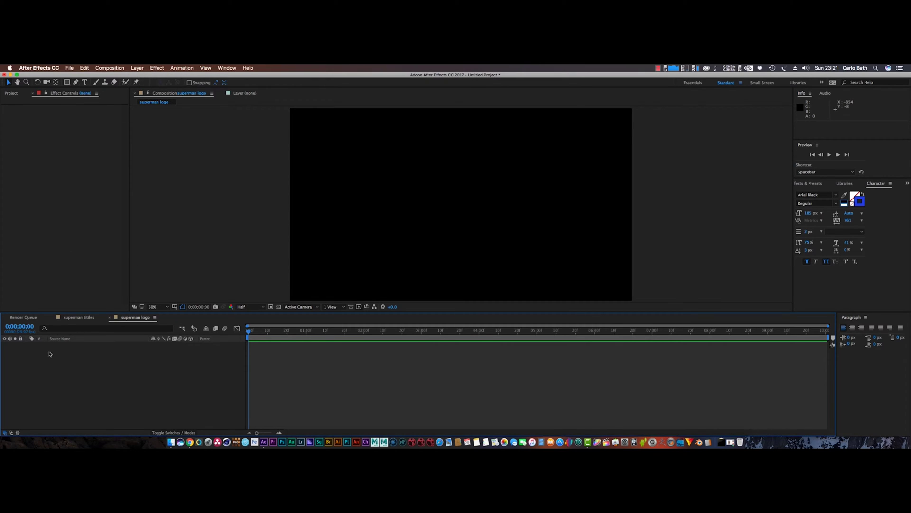
# Step: Add a text layer reading SUPERMAN to the new composition
pyautogui.rightClick(56, 368)
pyautogui.moveTo(95, 369)
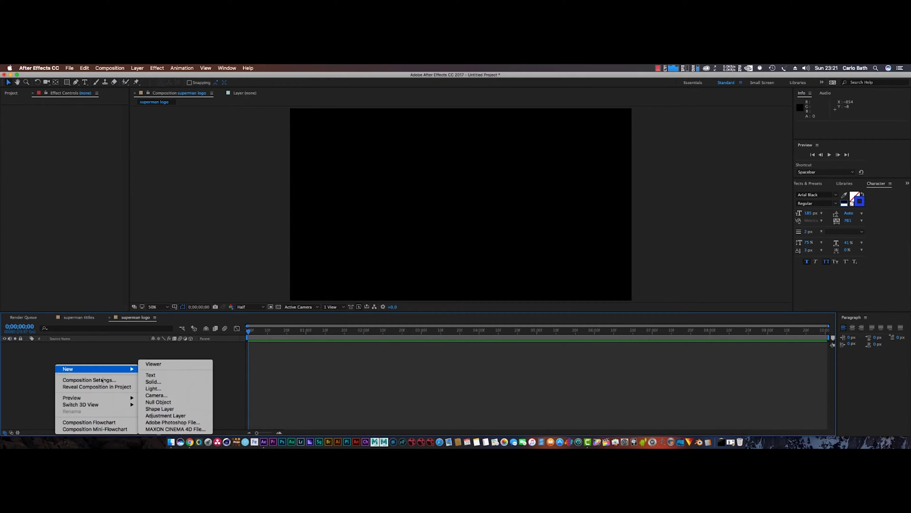
pyautogui.click(151, 375)
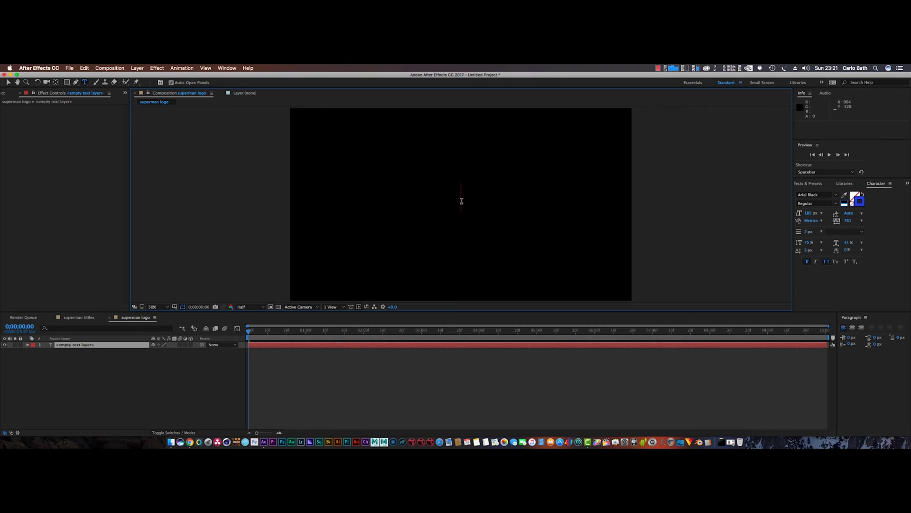
pyautogui.write('S')
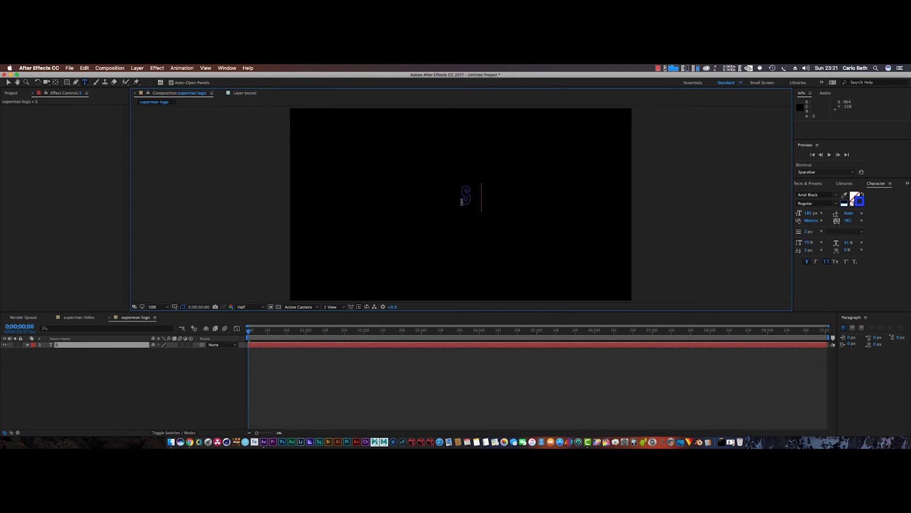
pyautogui.write('UPERMAN')
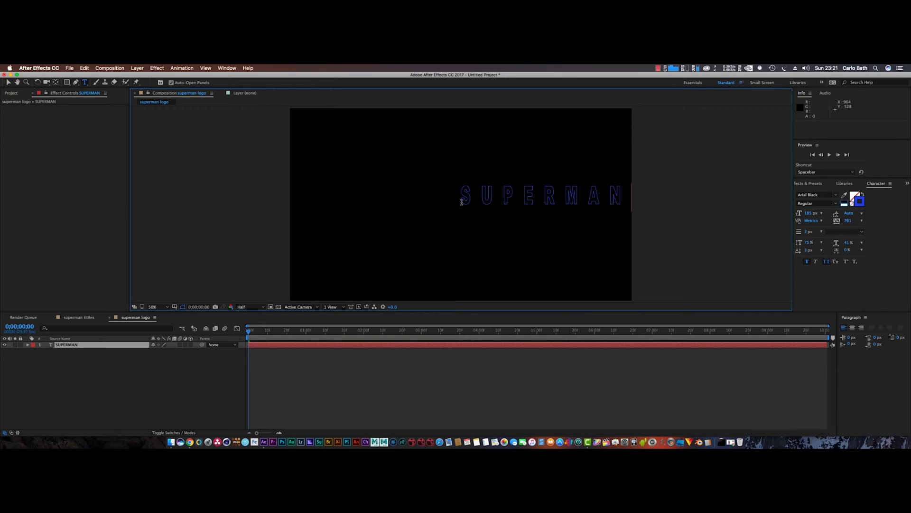
# Step: Move the SUPERMAN text to the centre of the composition frame
pyautogui.click(8, 82)
pyautogui.click(524, 199)
pyautogui.moveTo(523, 200); pyautogui.dragTo(450, 208)
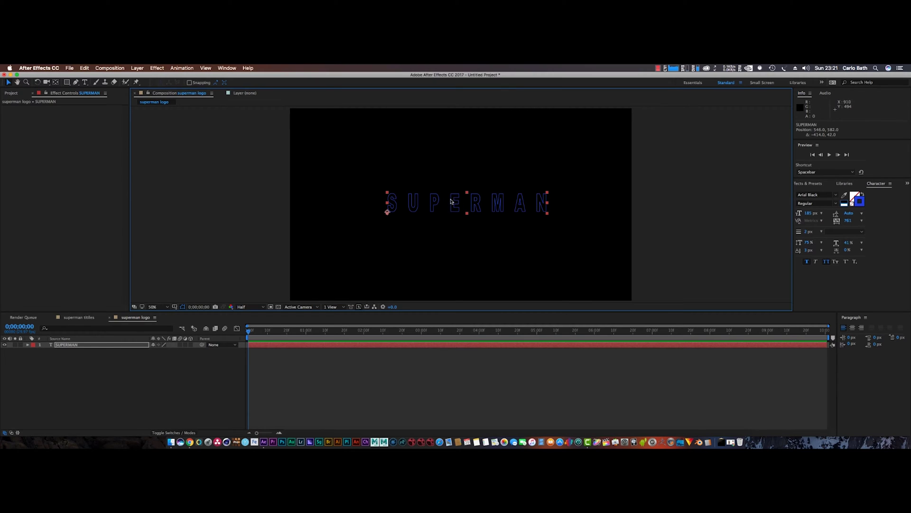
pyautogui.moveTo(465, 211); pyautogui.dragTo(461, 209)
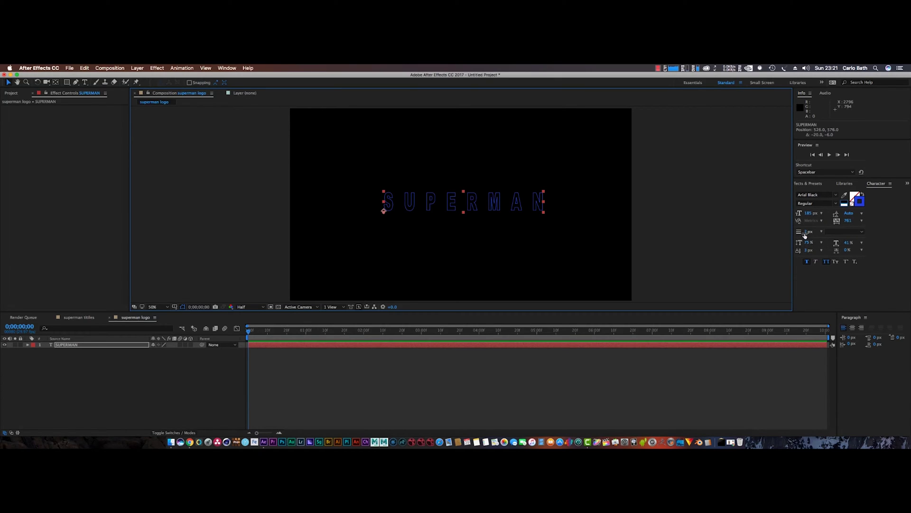
# Step: Set the SUPERMAN text's stroke width to 5 px and nudge the text slightly left to recentre it
pyautogui.click(807, 231)
pyautogui.write('5')
pyautogui.press('Return')
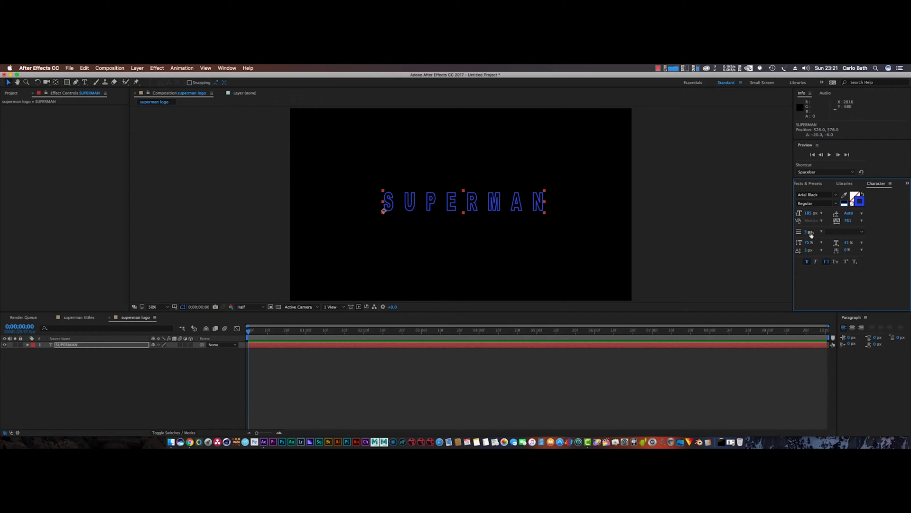
pyautogui.moveTo(512, 205); pyautogui.dragTo(509, 205)
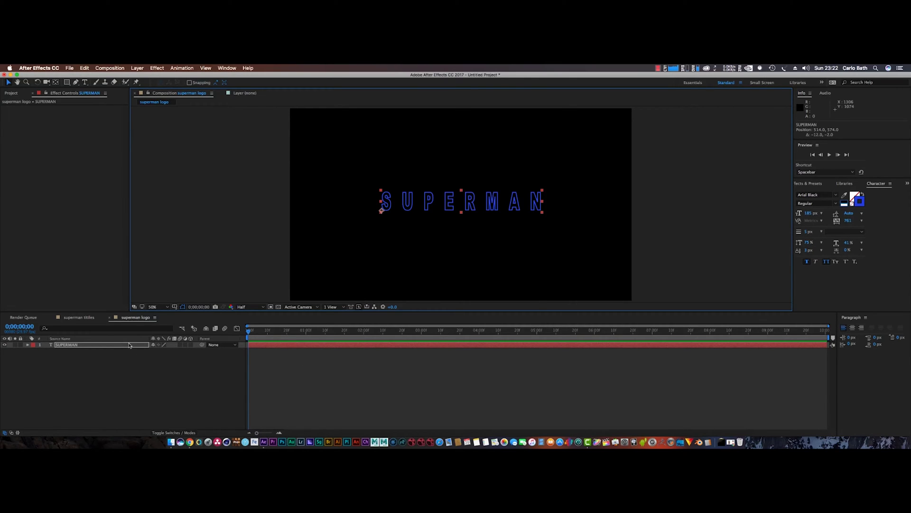
# Step: Make the SUPERMAN text a 3D layer and push it back along the Z axis to about 3636
pyautogui.click(191, 345)
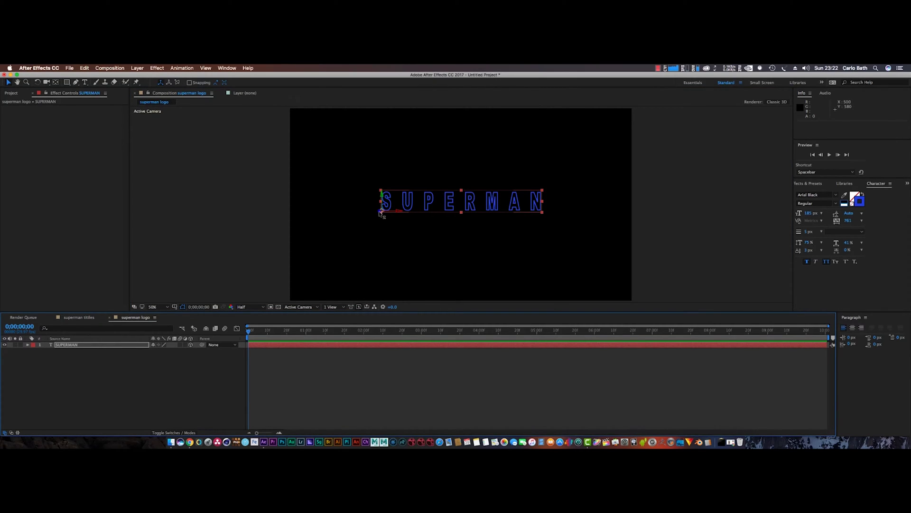
pyautogui.moveTo(379, 213); pyautogui.dragTo(745, 194)
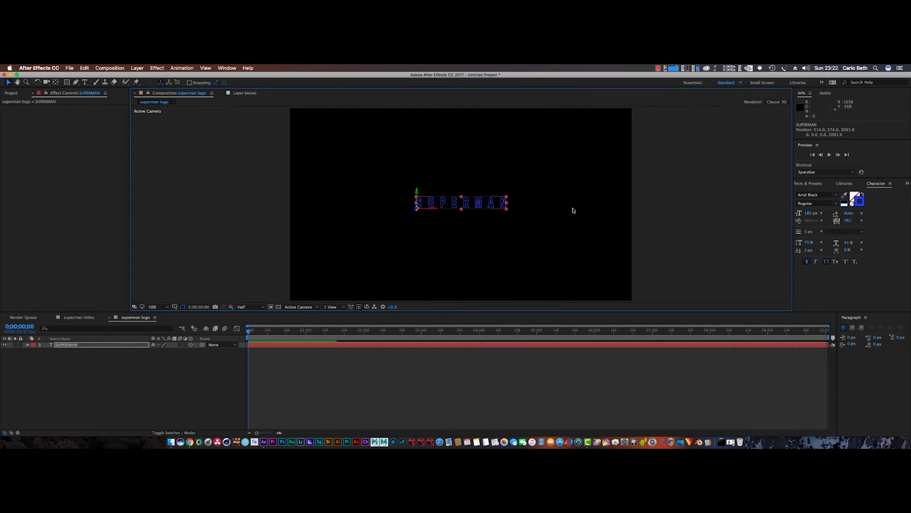
pyautogui.moveTo(414, 213); pyautogui.dragTo(593, 206)
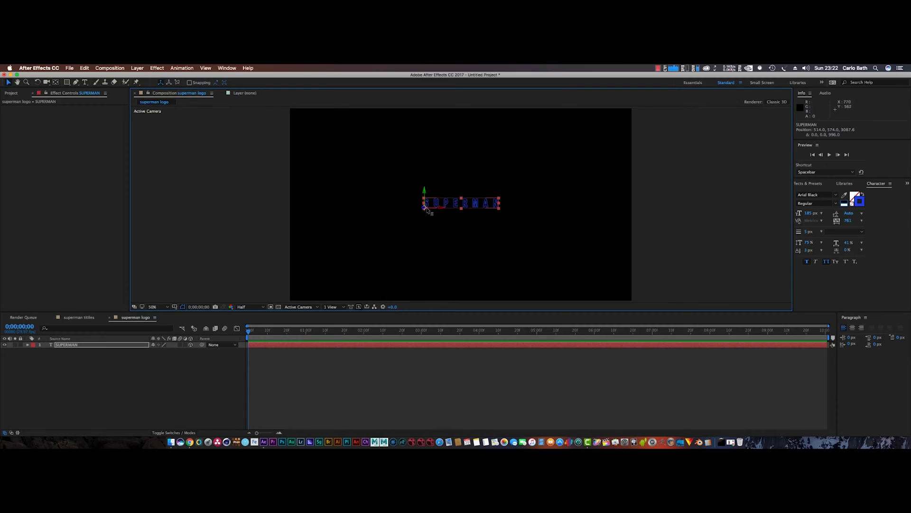
pyautogui.moveTo(424, 209); pyautogui.dragTo(524, 206)
# Step: Set a Position keyframe for the SUPERMAN layer at 0;00;00;00 and move the current time to 0;00;02;20
pyautogui.click(88, 346)
pyautogui.press('p')
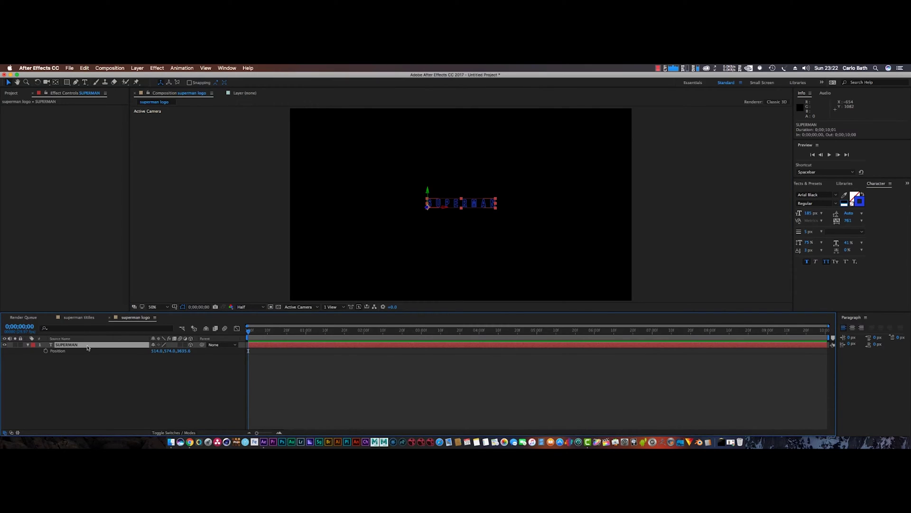
pyautogui.click(45, 351)
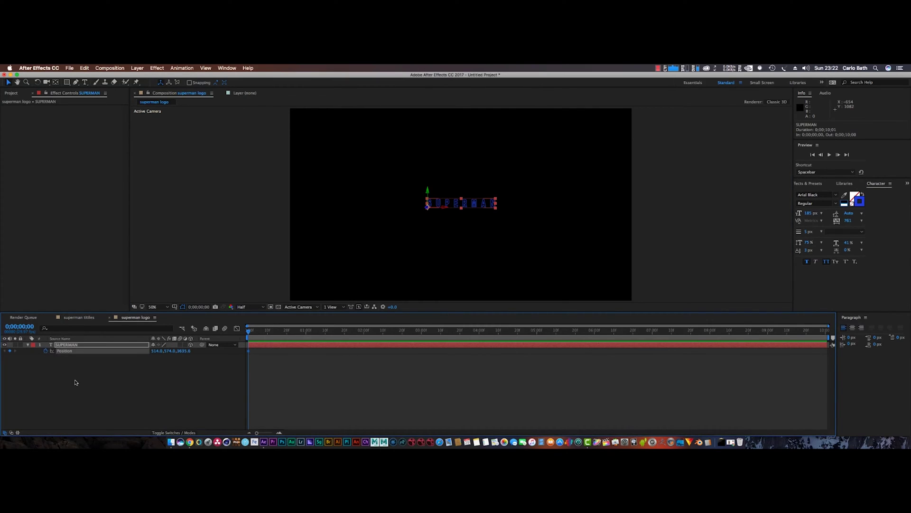
pyautogui.moveTo(247, 335); pyautogui.dragTo(402, 342)
pyautogui.moveTo(428, 209); pyautogui.dragTo(315, 213)
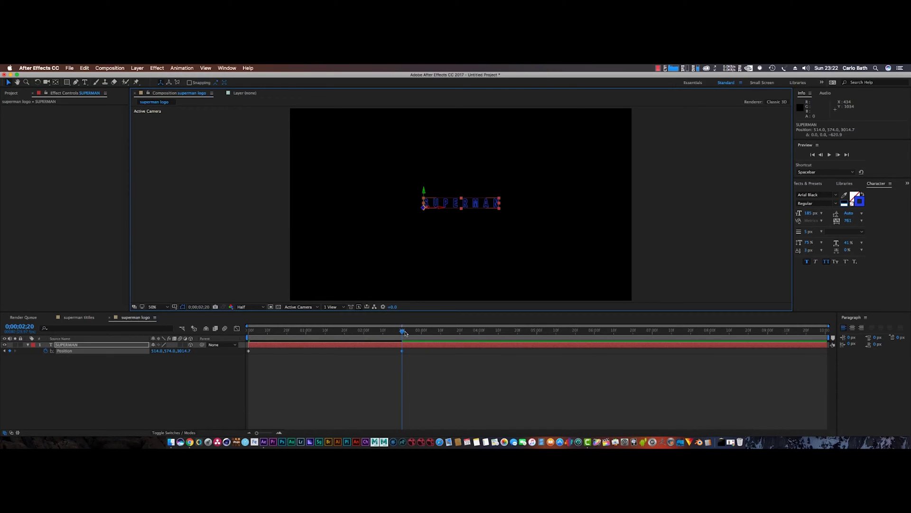
pyautogui.moveTo(403, 332)
pyautogui.mouseDown()
pyautogui.moveTo(386, 331)
pyautogui.moveTo(401, 331)
pyautogui.mouseUp()
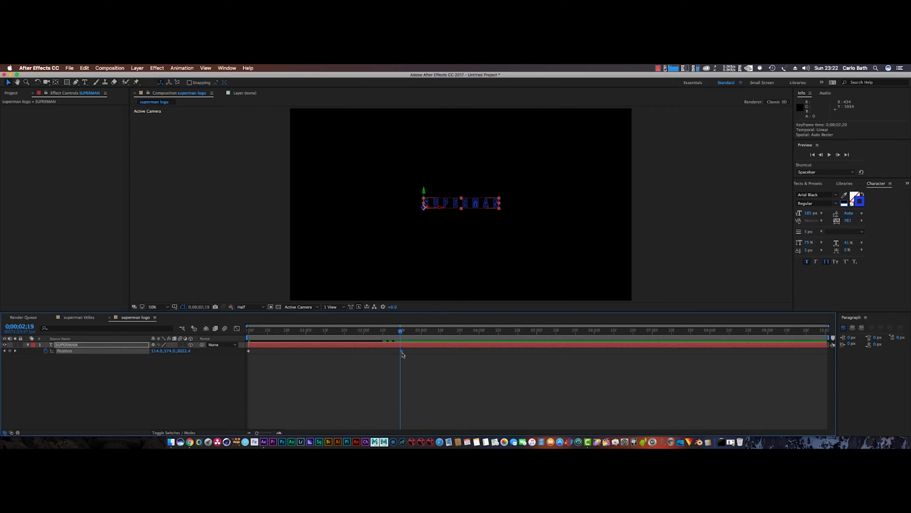
pyautogui.press('Delete')
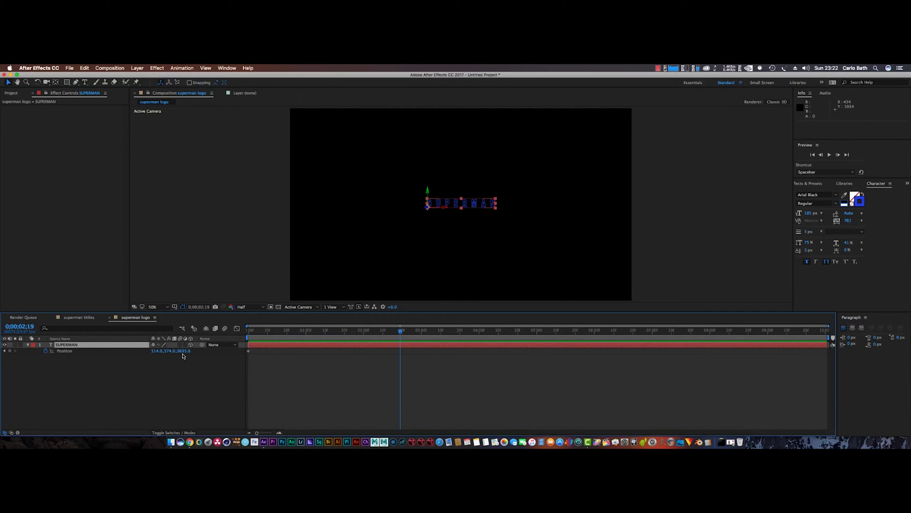
# Step: Bring the text past the camera at 0;00;02;19 by changing its Z position to about -2543
pyautogui.moveTo(182, 353); pyautogui.dragTo(80, 350)
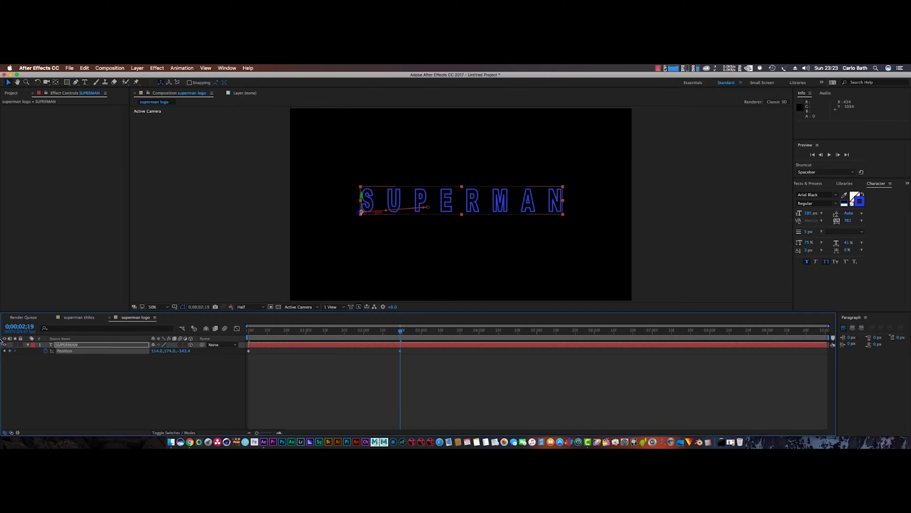
pyautogui.moveTo(187, 351); pyautogui.dragTo(131, 350)
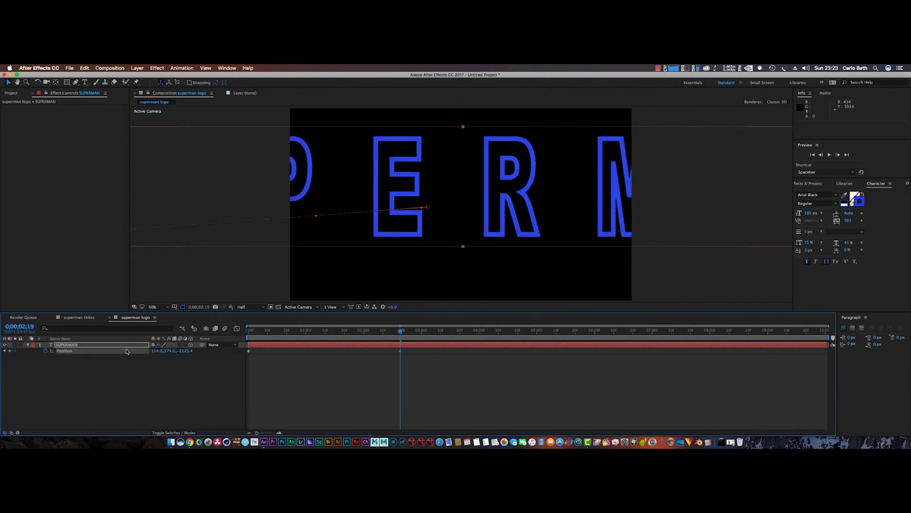
pyautogui.moveTo(189, 351); pyautogui.dragTo(172, 351)
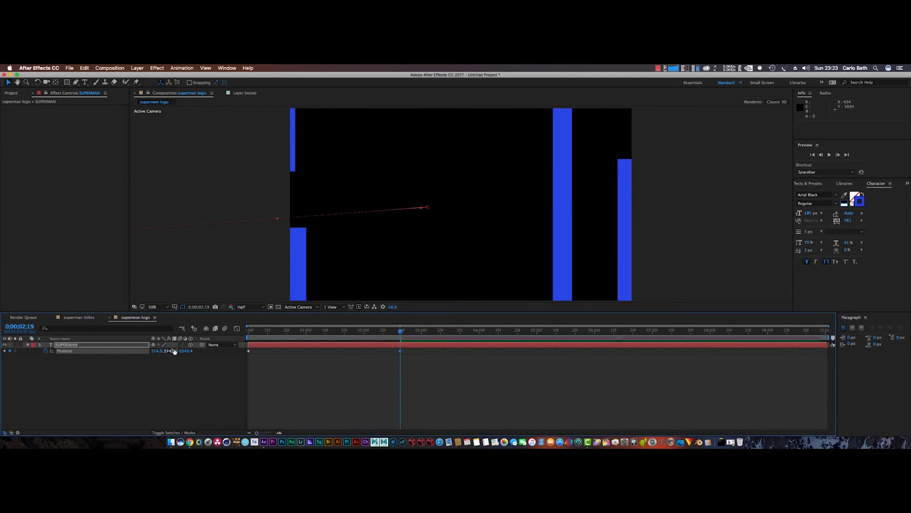
# Step: Shift the second Position keyframe to 0;00;02;24 and scrub through the animation back to the start
pyautogui.moveTo(400, 333); pyautogui.dragTo(411, 355)
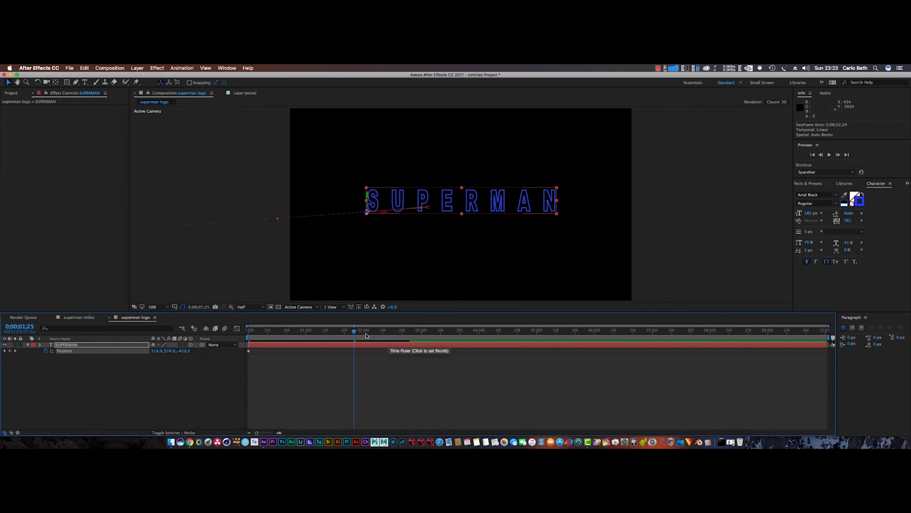
pyautogui.moveTo(356, 332); pyautogui.dragTo(297, 331)
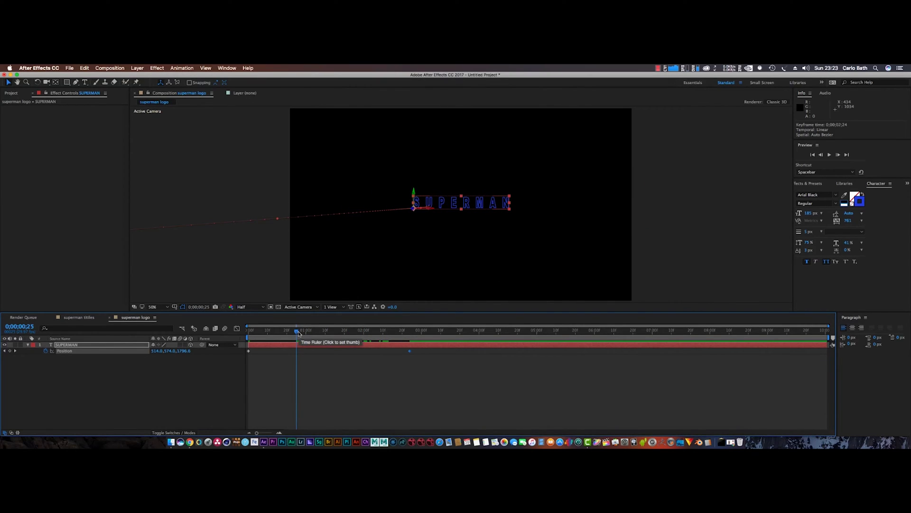
pyautogui.moveTo(297, 332); pyautogui.dragTo(236, 329)
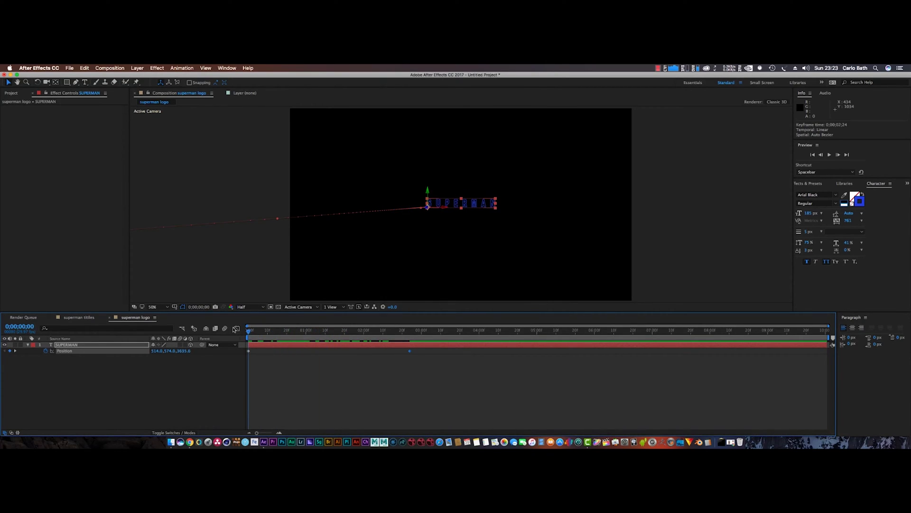
# Step: Collapse the SUPERMAN layer's properties and duplicate the layer
pyautogui.click(27, 344)
pyautogui.click(62, 346)
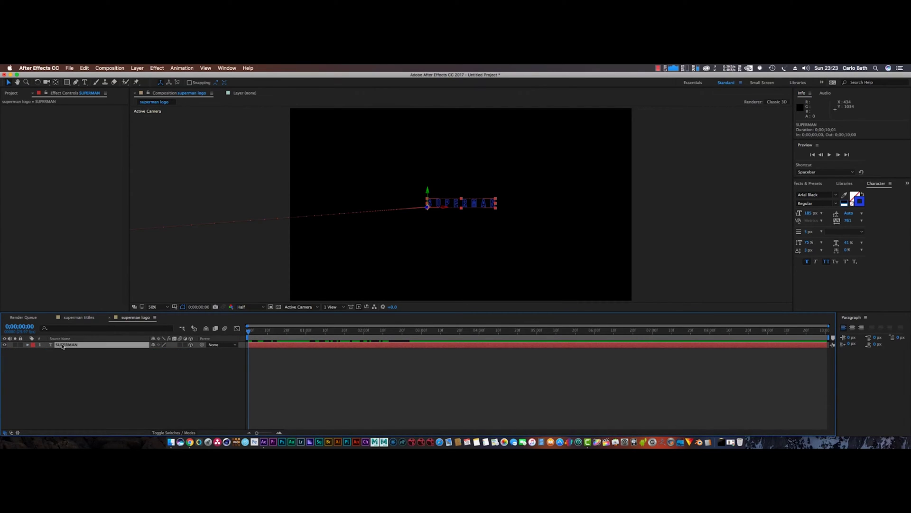
pyautogui.press('super+d')
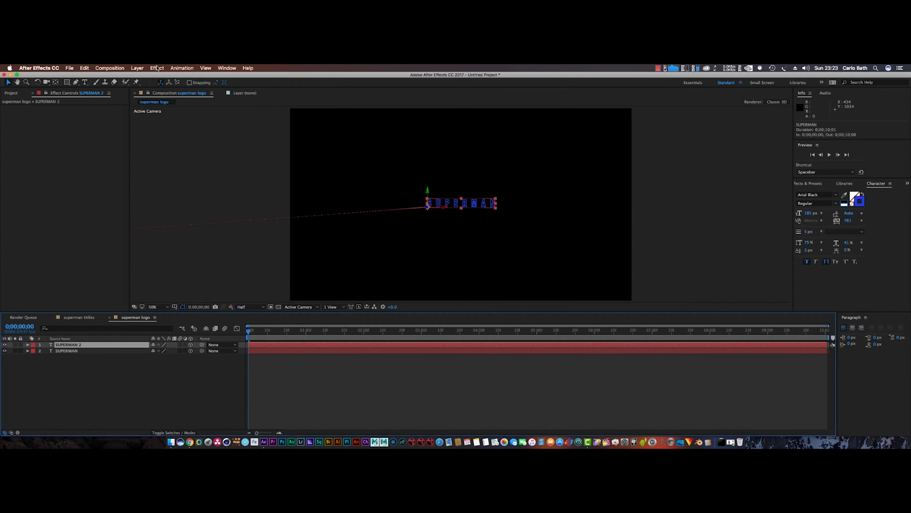
# Step: Apply the Echo effect to the duplicated SUPERMAN layer and preview the animation
pyautogui.click(157, 67)
pyautogui.moveTo(218, 334)
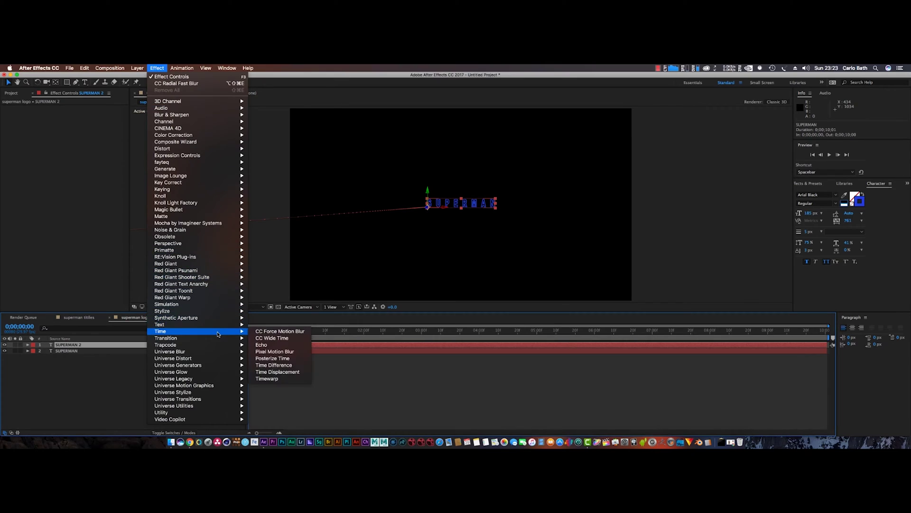
pyautogui.click(256, 345)
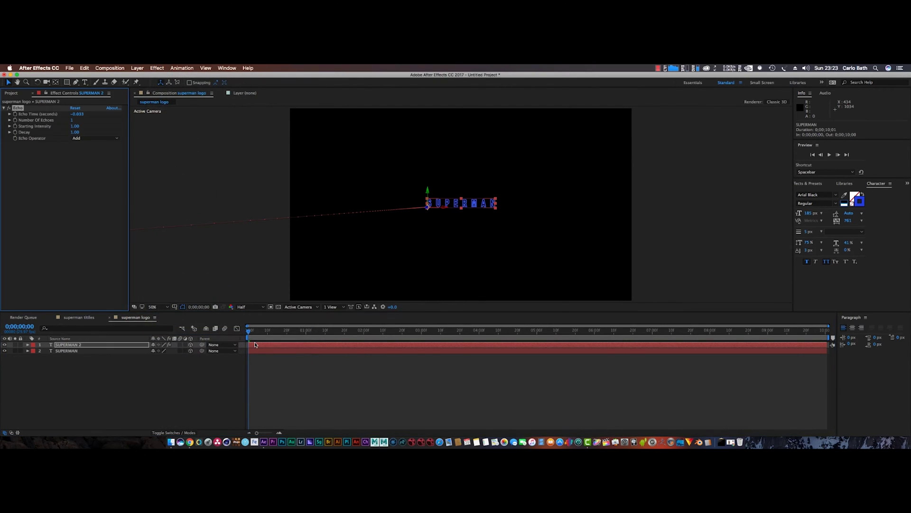
pyautogui.press('space')
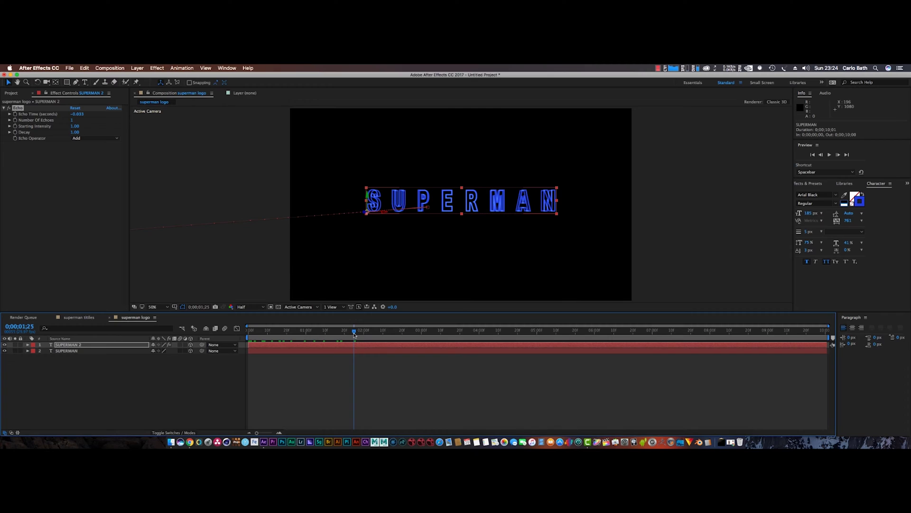
# Step: Set the Echo effect's echo time to 0.005 seconds and its number of echoes to 0
pyautogui.click(77, 114)
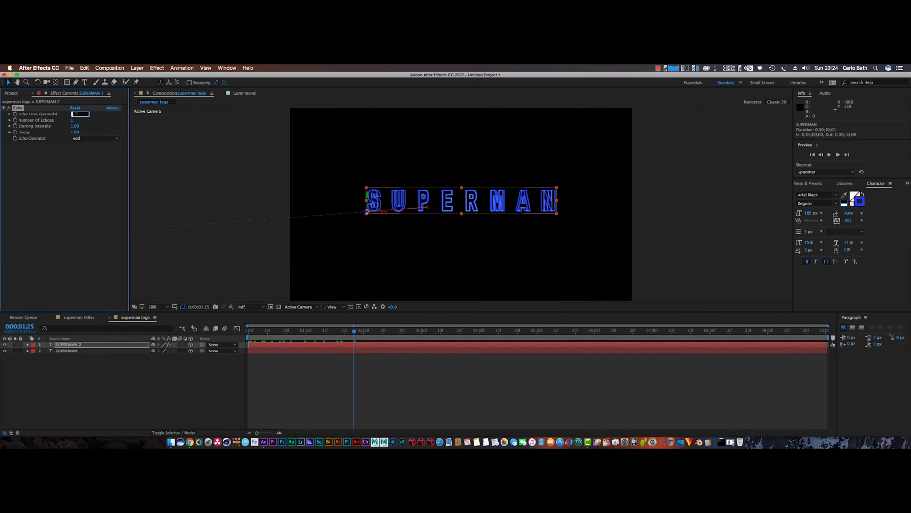
pyautogui.write('0.005')
pyautogui.press('Return')
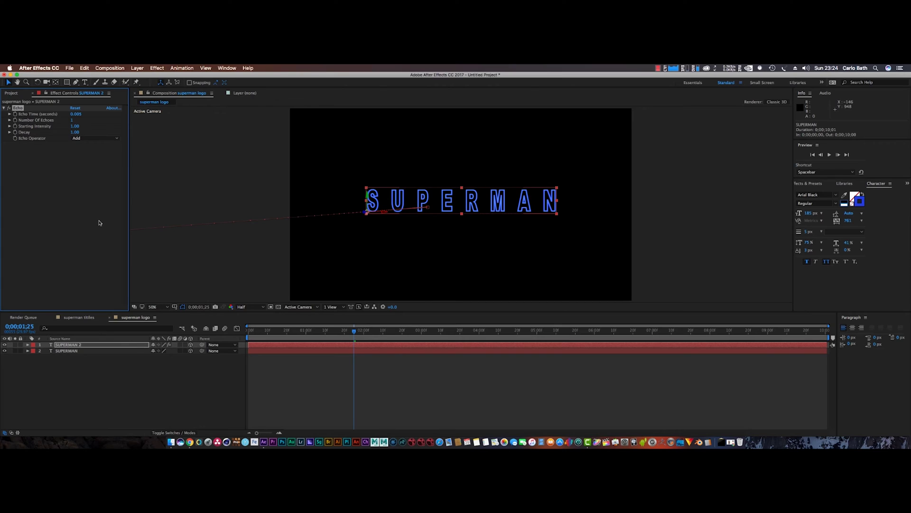
pyautogui.click(72, 120)
pyautogui.press('Return')
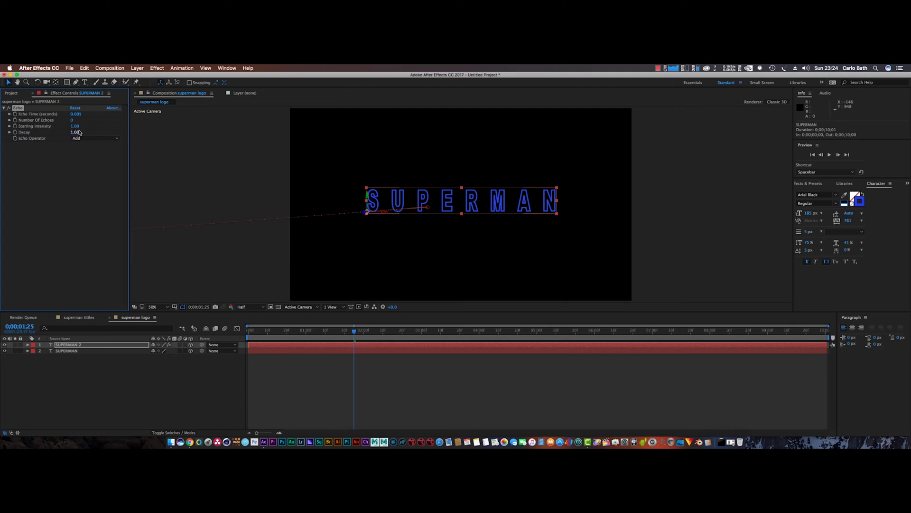
# Step: Set the Echo effect's starting intensity and decay to 0 on the SUPERMAN 2 layer
pyautogui.click(75, 126)
pyautogui.write('0')
pyautogui.press('Return')
pyautogui.click(78, 132)
pyautogui.write('0')
pyautogui.press('Return')
# Step: At 0;00;01;17, keyframe Echo with 125 echoes, starting intensity 0.94 and decay 0.99, and set its echo operator to Blend
pyautogui.moveTo(353, 334)
pyautogui.mouseDown()
pyautogui.moveTo(287, 343)
pyautogui.moveTo(338, 338)
pyautogui.mouseUp()
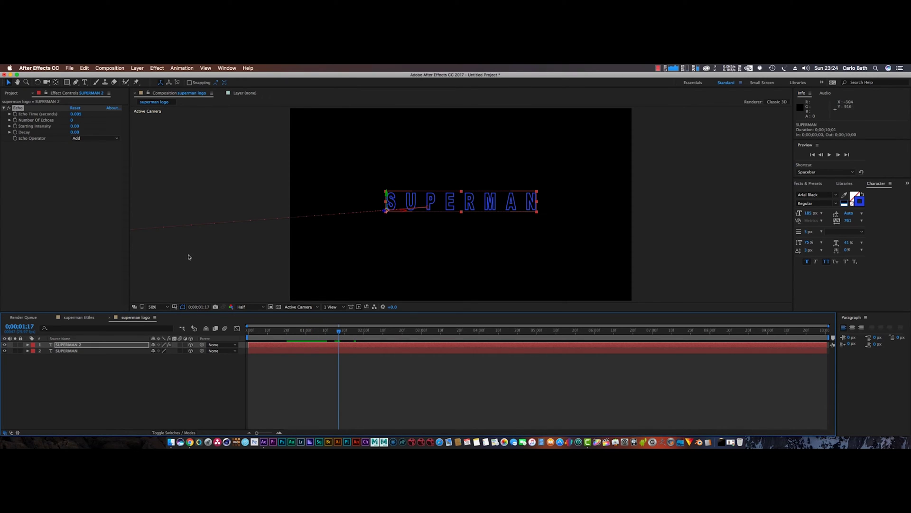
pyautogui.click(16, 124)
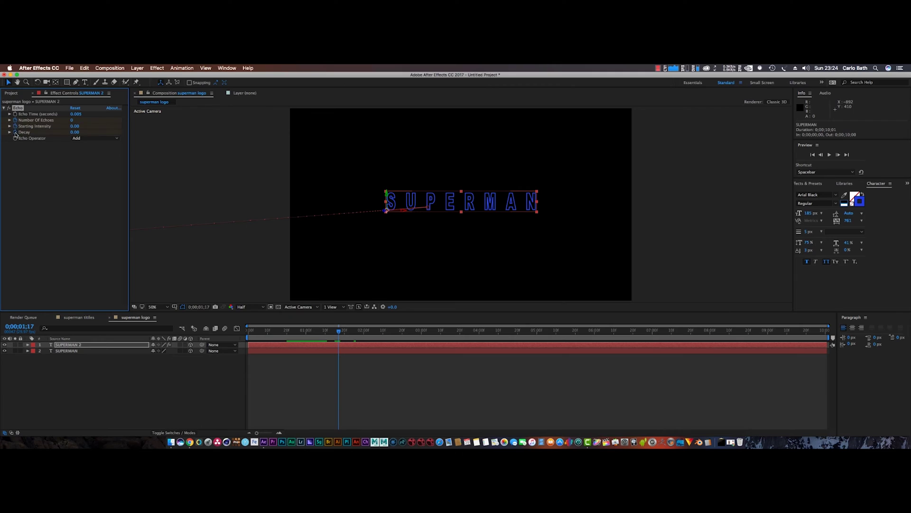
pyautogui.click(72, 120)
pyautogui.press('Return')
pyautogui.click(76, 127)
pyautogui.write('0.94')
pyautogui.press('Return')
pyautogui.click(75, 133)
pyautogui.write('0.99')
pyautogui.press('Return')
pyautogui.click(95, 138)
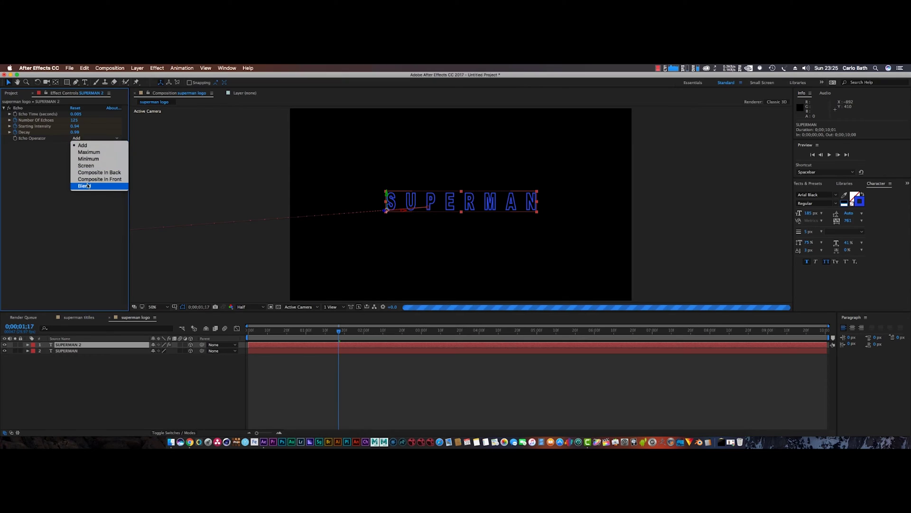
pyautogui.click(88, 186)
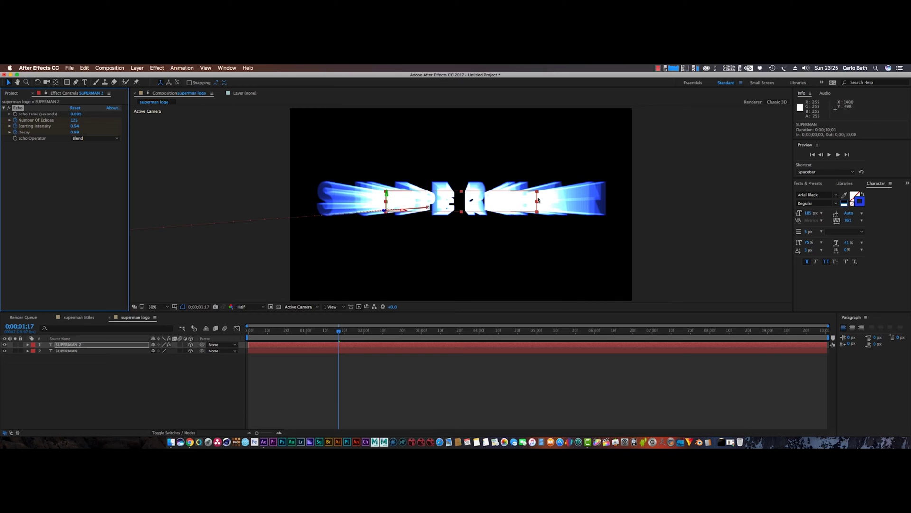
# Step: Set the SUPERMAN 2 text's stroke width to 2 px and scrub the animation back to 0;00;00;18 and forward to 0;00;01;11
pyautogui.click(808, 232)
pyautogui.write('2')
pyautogui.press('Return')
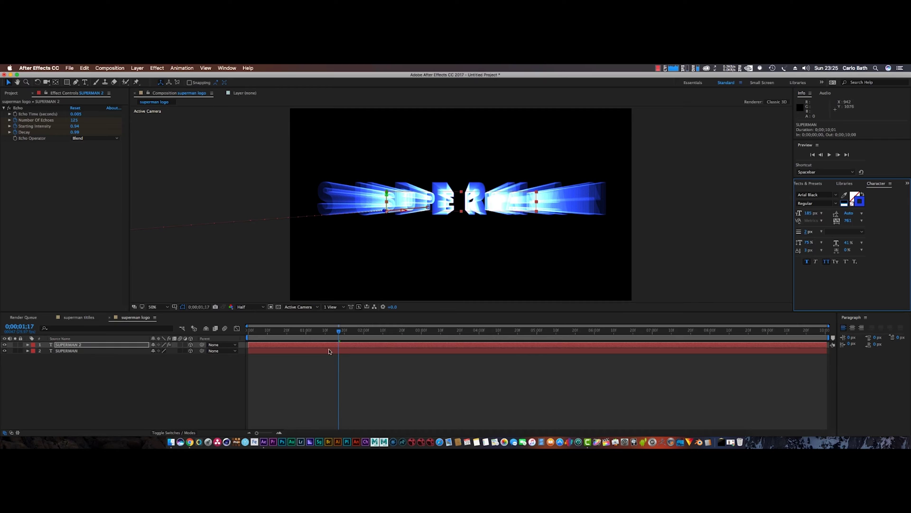
pyautogui.moveTo(340, 332); pyautogui.dragTo(284, 333)
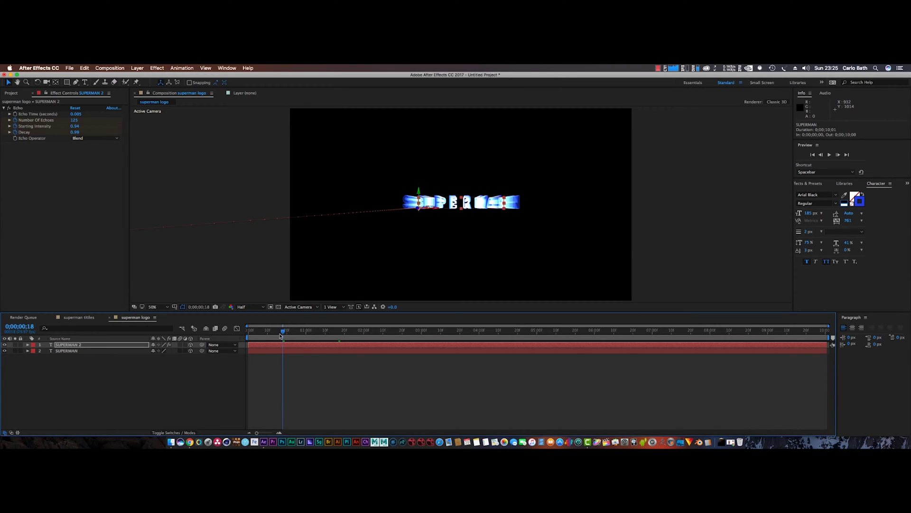
pyautogui.moveTo(284, 331); pyautogui.dragTo(327, 332)
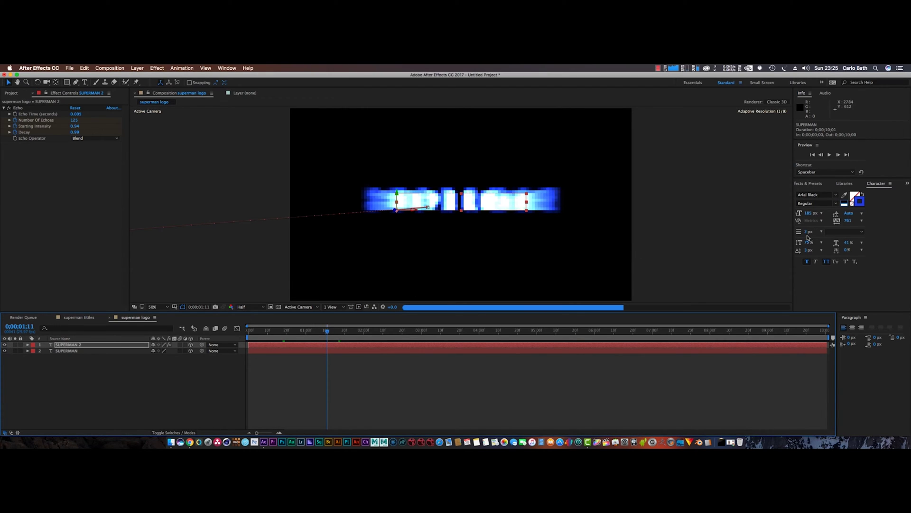
# Step: Reduce the SUPERMAN 2 text's stroke width to 1 px and inspect the light trails up close
pyautogui.moveTo(805, 233); pyautogui.dragTo(798, 233)
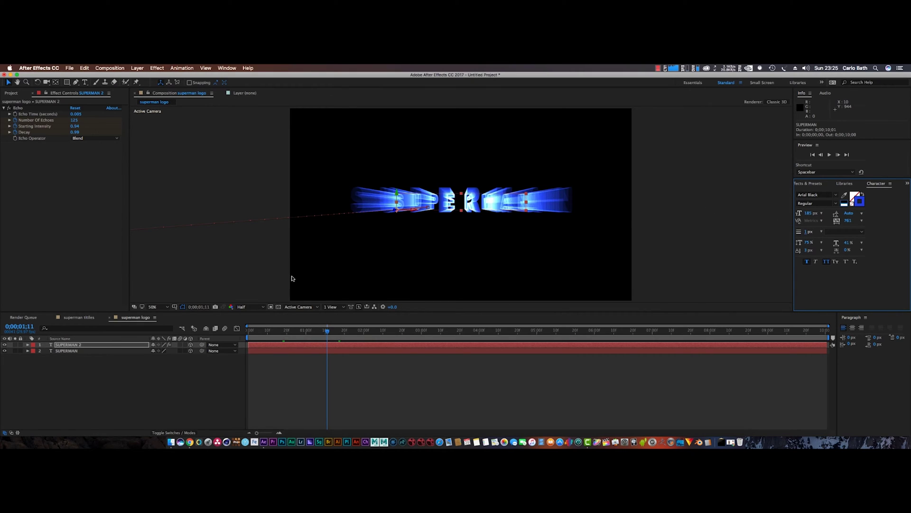
pyautogui.press(',')
pyautogui.press(',')
pyautogui.press(',')
pyautogui.press('.')
pyautogui.press('.')
pyautogui.press('.')
pyautogui.press('.')
pyautogui.press('.')
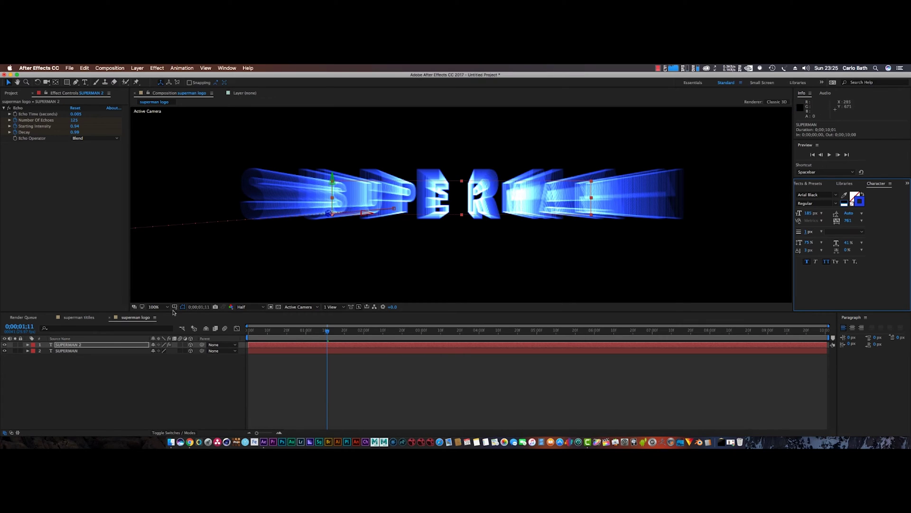
# Step: Apply CC Radial Fast Blur to the SUPERMAN 2 layer and set its zoom mode to Darkest
pyautogui.click(66, 345)
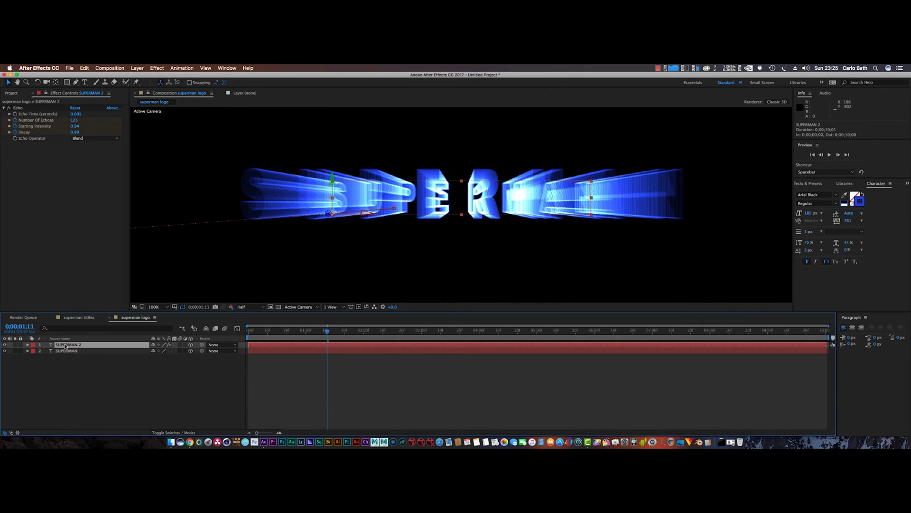
pyautogui.click(160, 71)
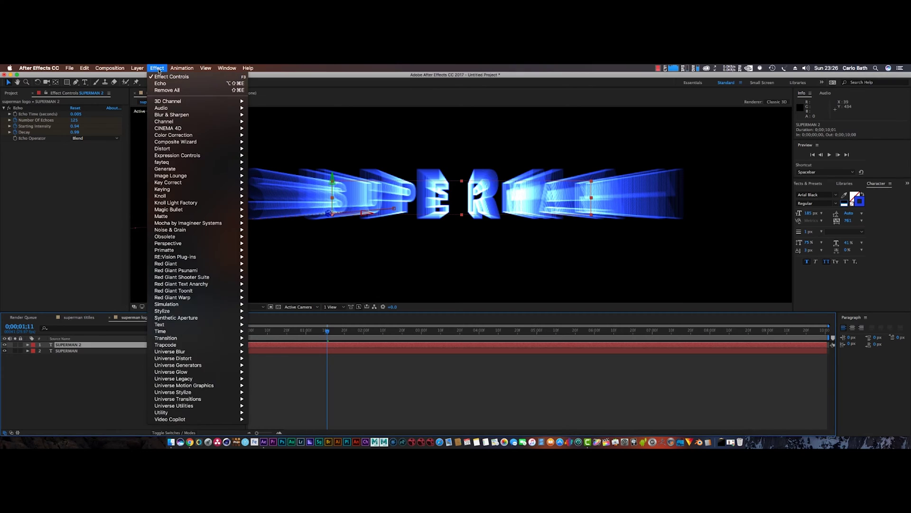
pyautogui.moveTo(199, 116)
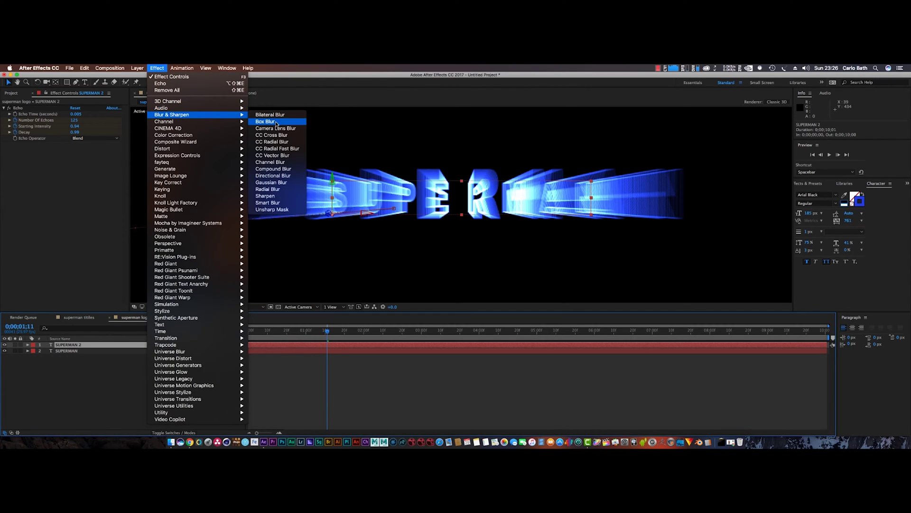
pyautogui.click(278, 148)
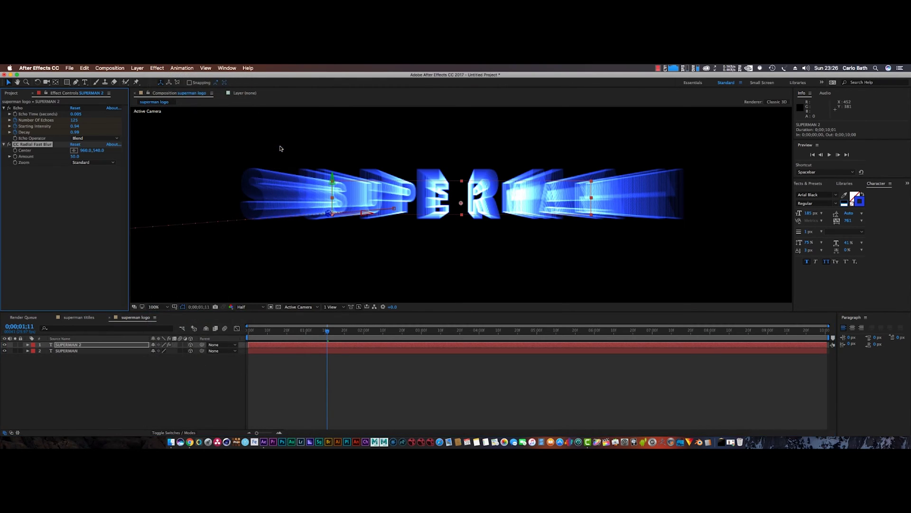
pyautogui.click(84, 164)
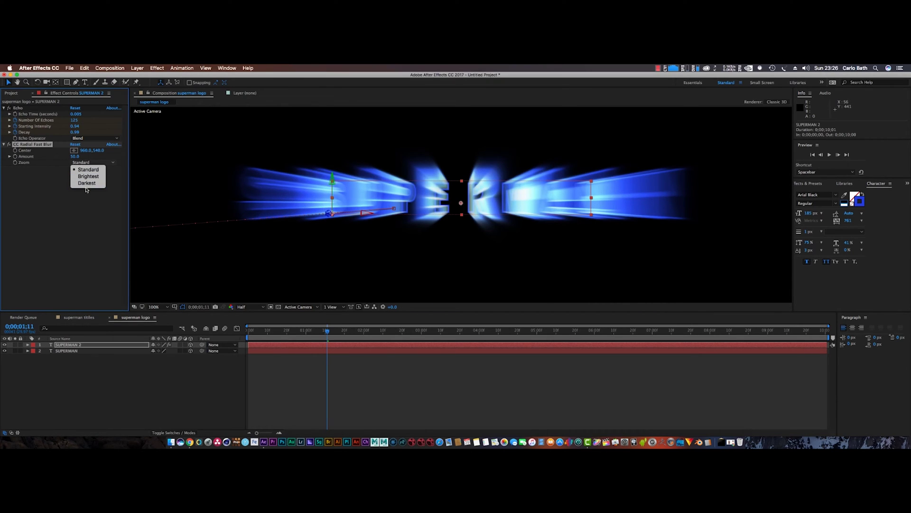
pyautogui.click(86, 186)
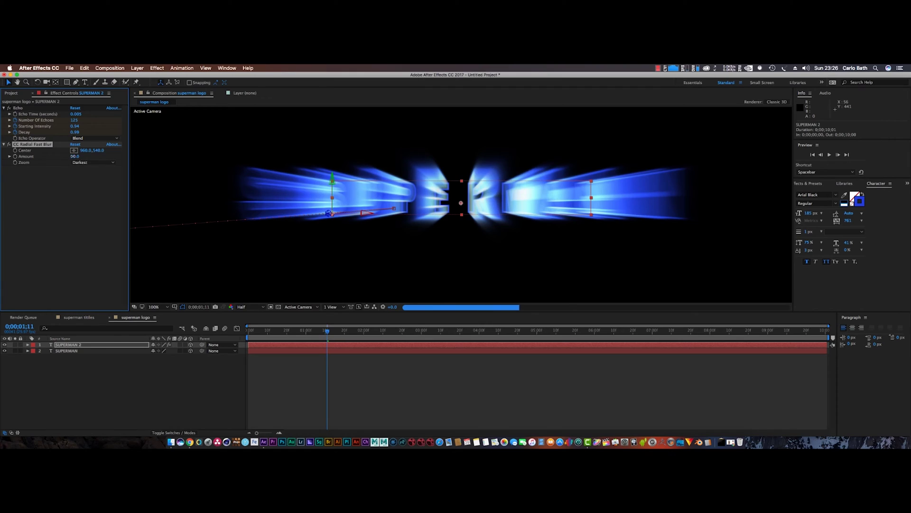
# Step: Try a CC Radial Fast Blur amount of 1, change it to 2, and inspect the blurred letters up close
pyautogui.write('1')
pyautogui.press('Return')
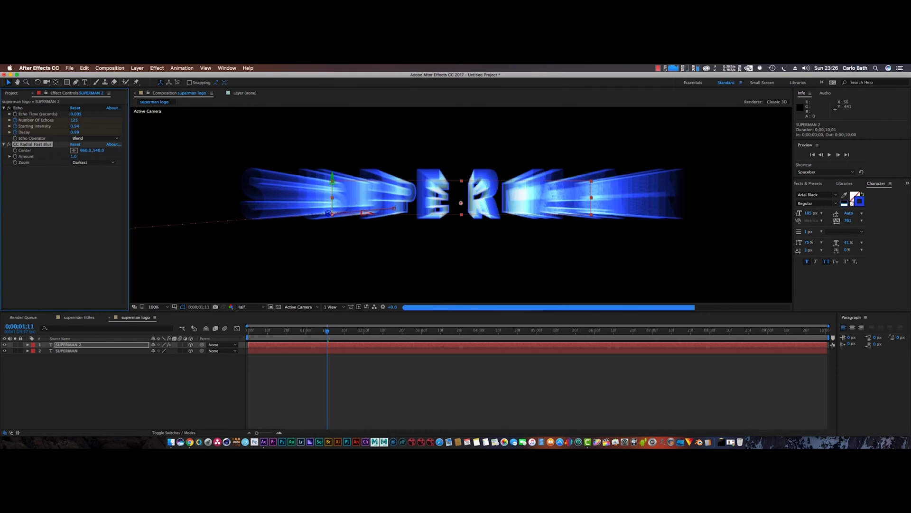
pyautogui.click(73, 157)
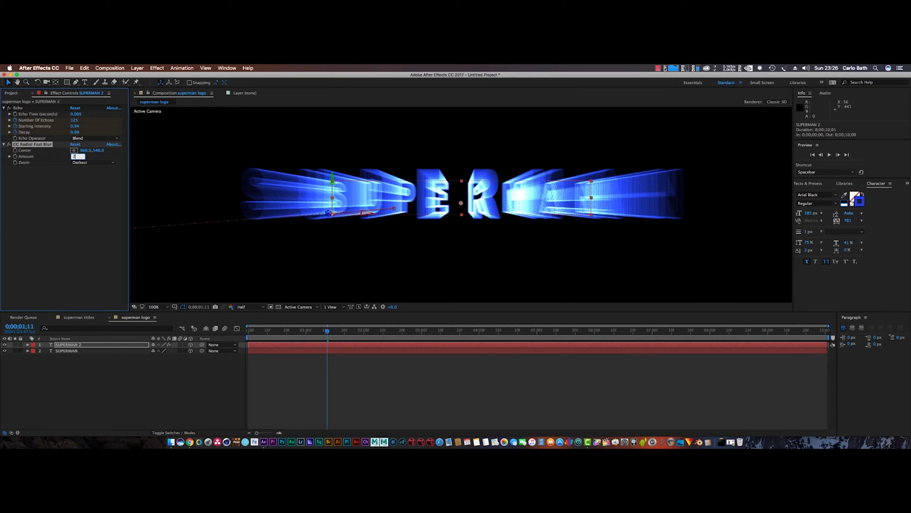
pyautogui.write('2')
pyautogui.press('Return')
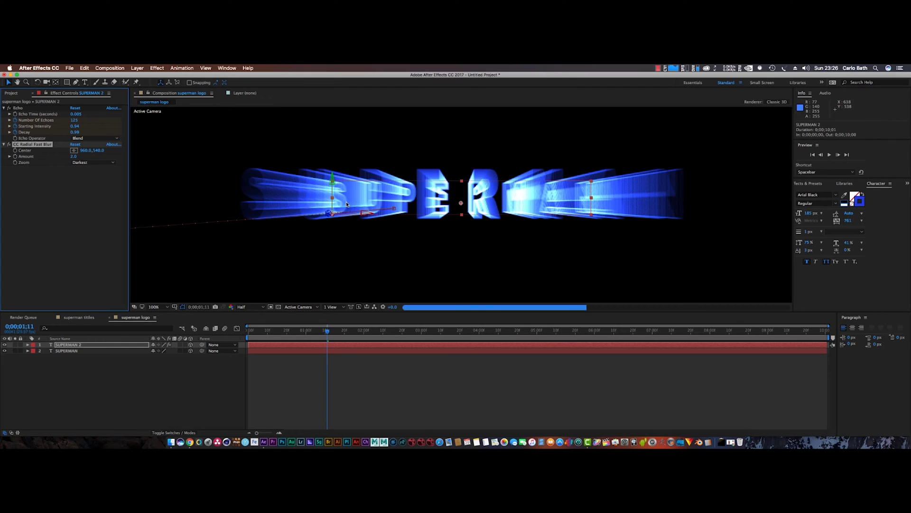
pyautogui.press('.')
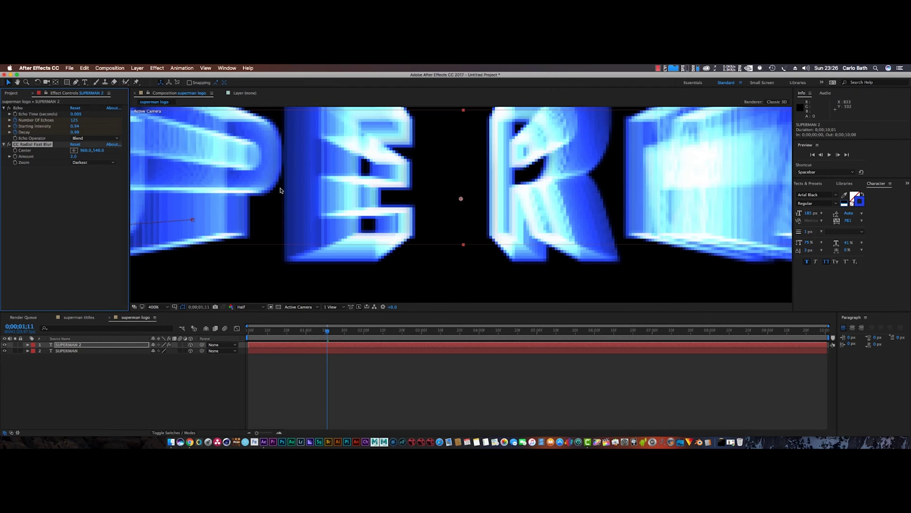
pyautogui.press(',')
pyautogui.press(',')
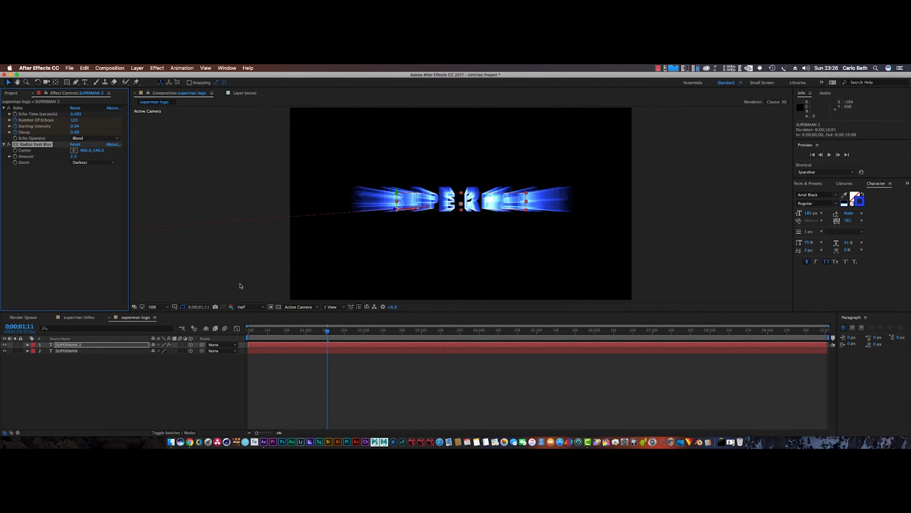
# Step: Switch the composition preview to Full resolution and compare text stroke widths of 2 px and 1 px
pyautogui.click(247, 306)
pyautogui.click(247, 325)
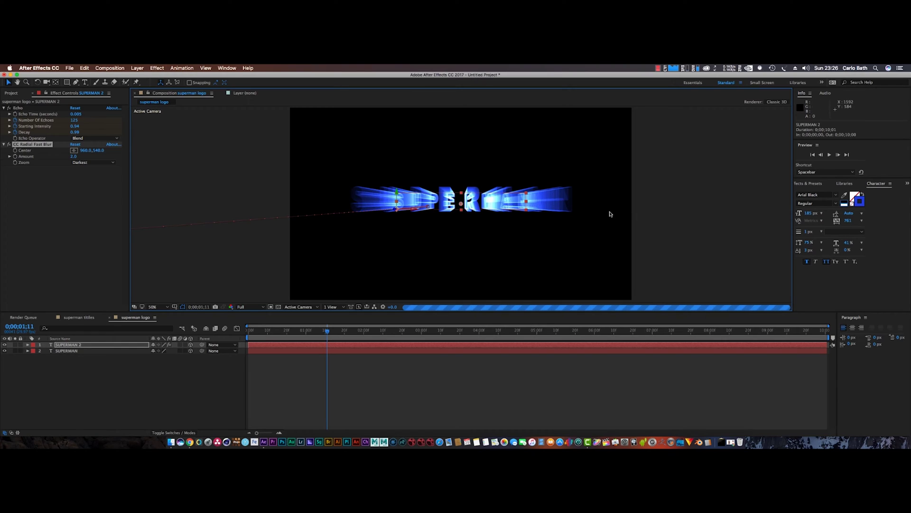
pyautogui.click(806, 232)
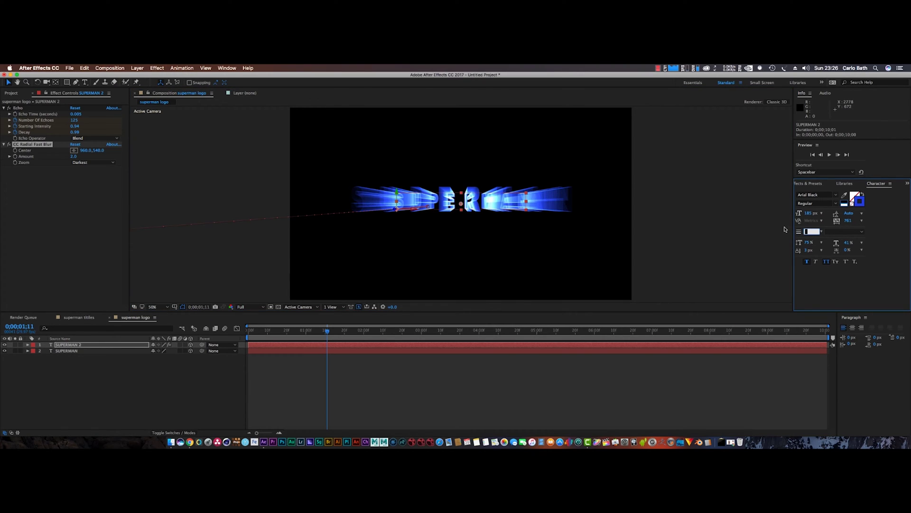
pyautogui.write('2')
pyautogui.press('Return')
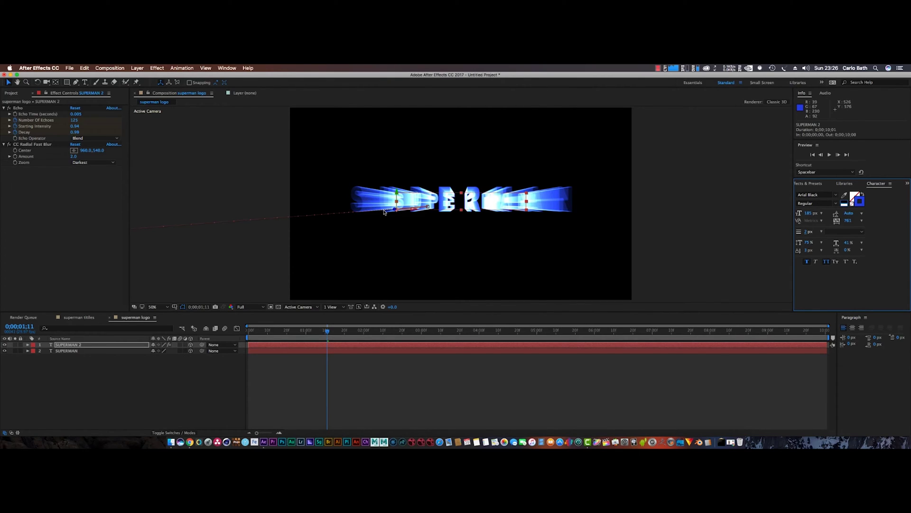
pyautogui.click(809, 231)
pyautogui.write('1')
pyautogui.press('Return')
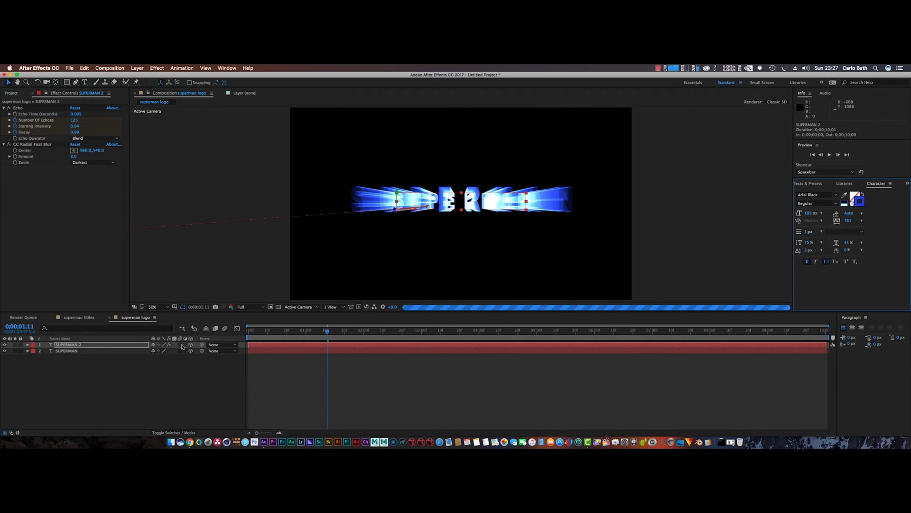
# Step: Enable motion blur on SUPERMAN 2 and hide the original SUPERMAN layer, with the preview resolution at Half
pyautogui.click(180, 345)
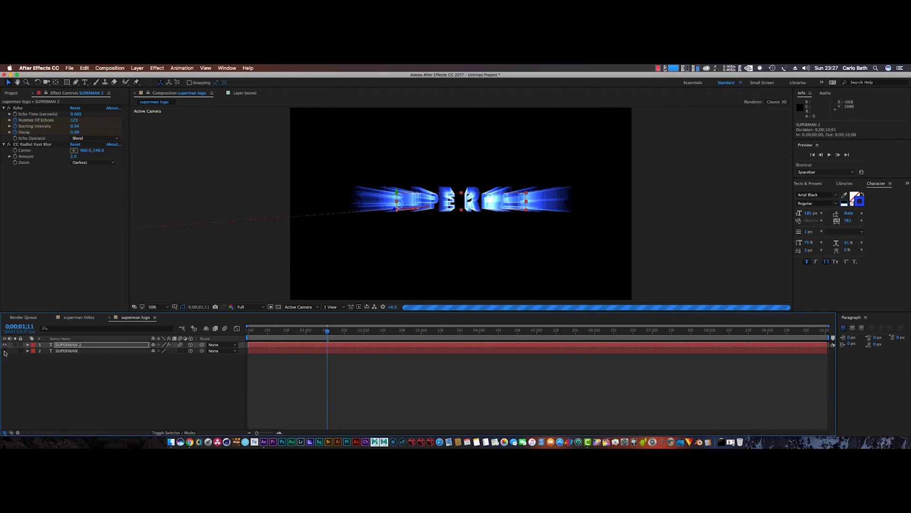
pyautogui.click(259, 307)
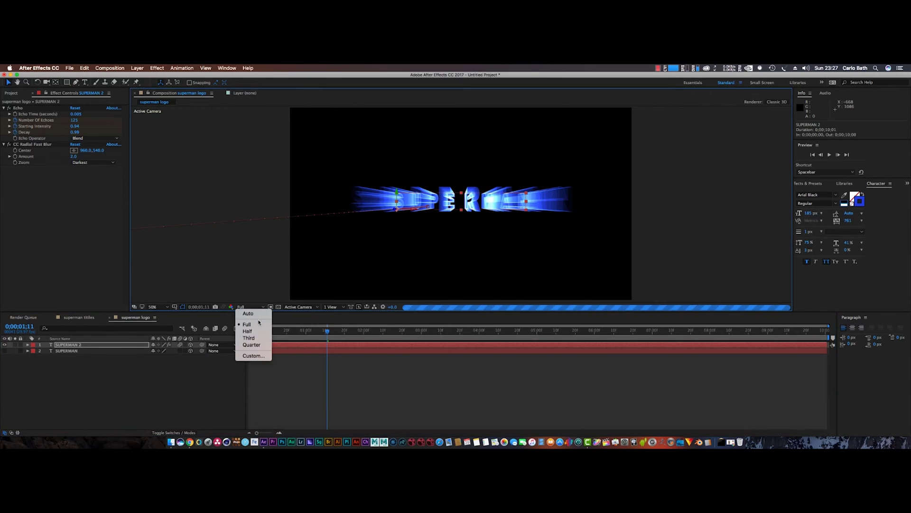
pyautogui.click(252, 331)
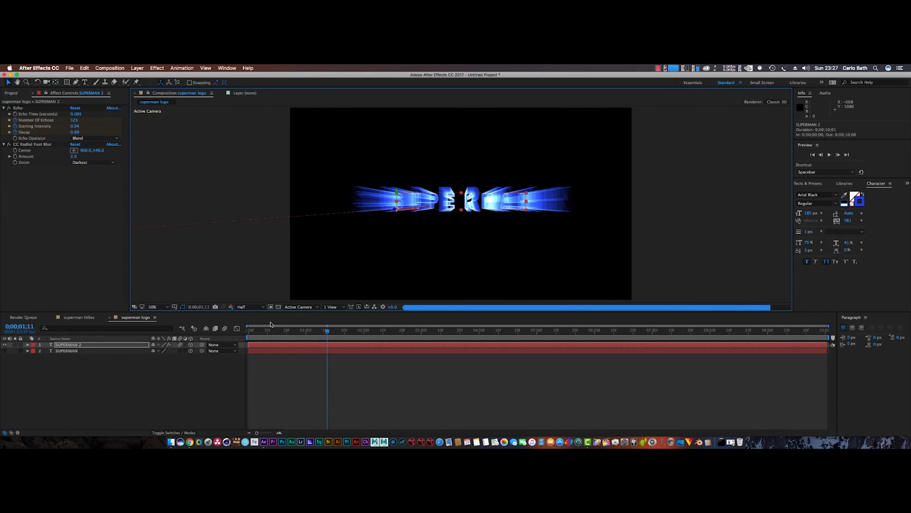
# Step: At 0;00;02;19, try different CC Radial Fast Blur amounts and set the amount to 0.1
pyautogui.moveTo(326, 332); pyautogui.dragTo(400, 331)
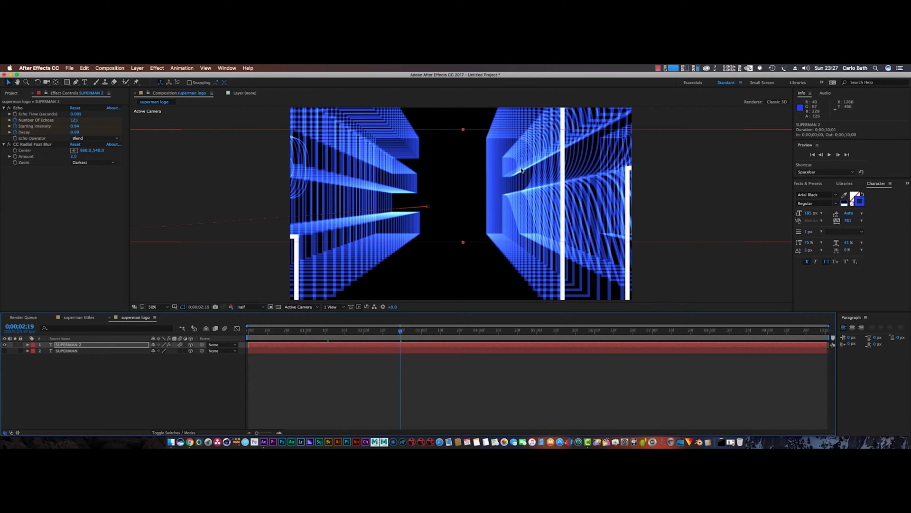
pyautogui.click(74, 157)
pyautogui.moveTo(73, 157); pyautogui.dragTo(76, 158)
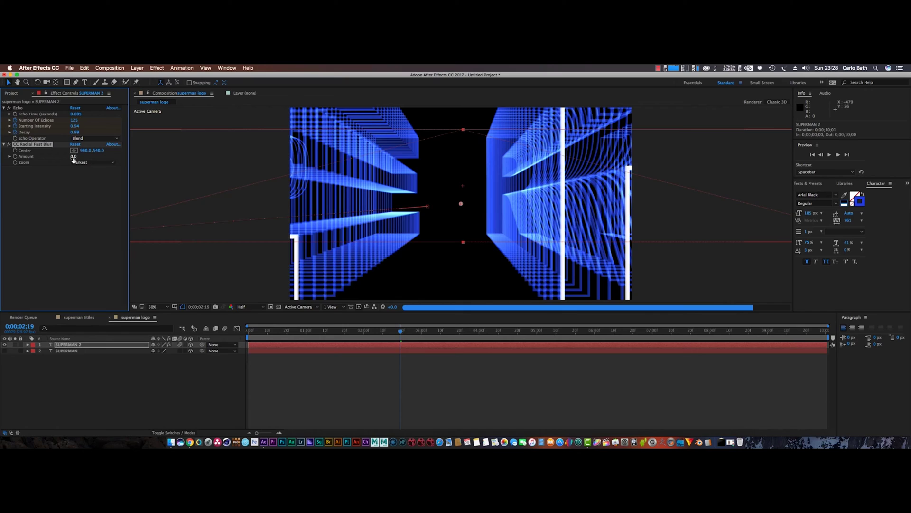
pyautogui.click(73, 156)
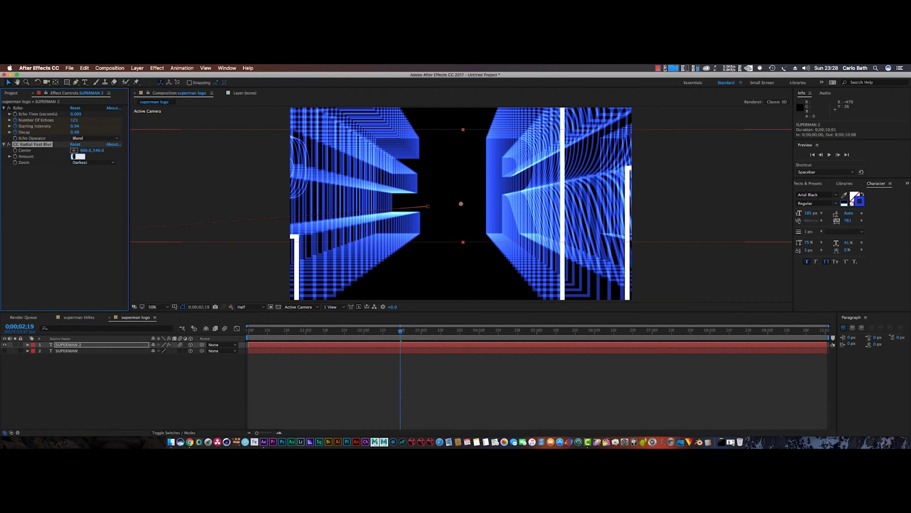
pyautogui.press('Return')
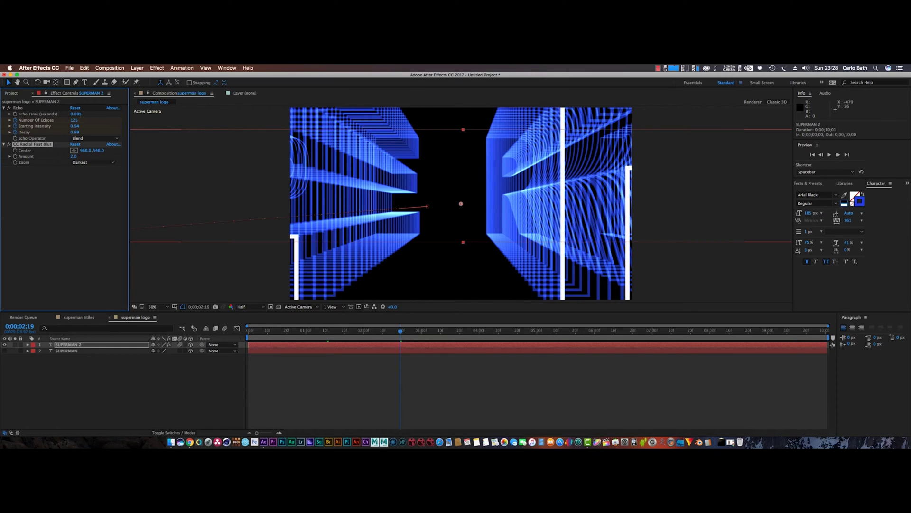
pyautogui.click(73, 156)
pyautogui.press('Return')
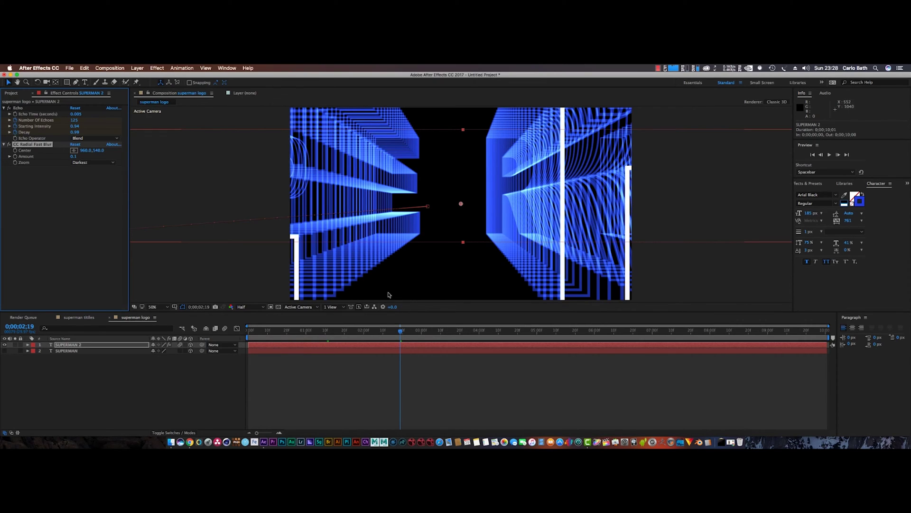
# Step: Go to 0;00;01;11, try a 2 px stroke on the SUPERMAN 2 text, and set the stroke width to 0 px
pyautogui.moveTo(400, 334); pyautogui.dragTo(327, 333)
pyautogui.click(903, 80)
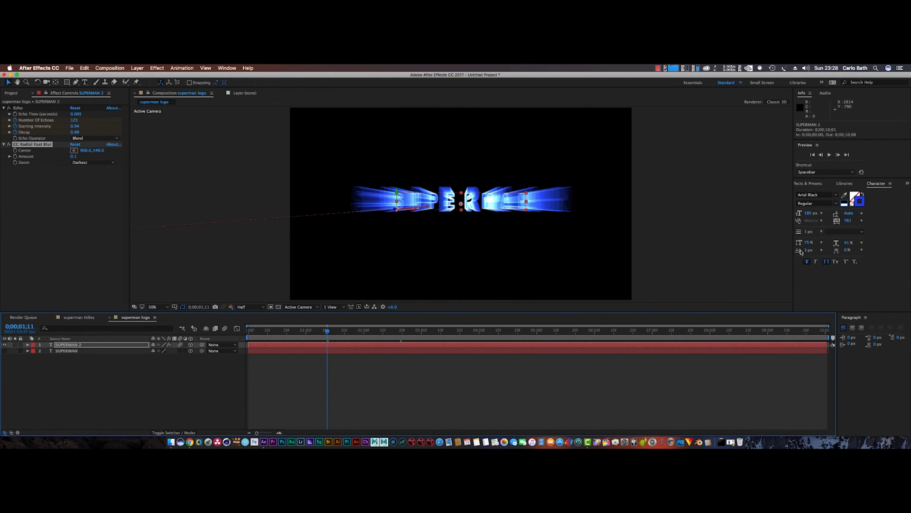
pyautogui.click(806, 231)
pyautogui.write('2')
pyautogui.press('Return')
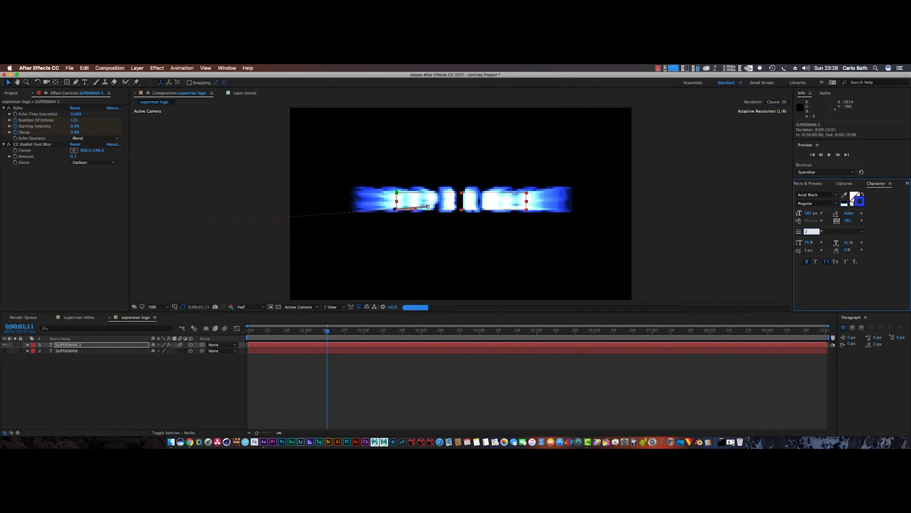
pyautogui.write('0')
pyautogui.press('Return')
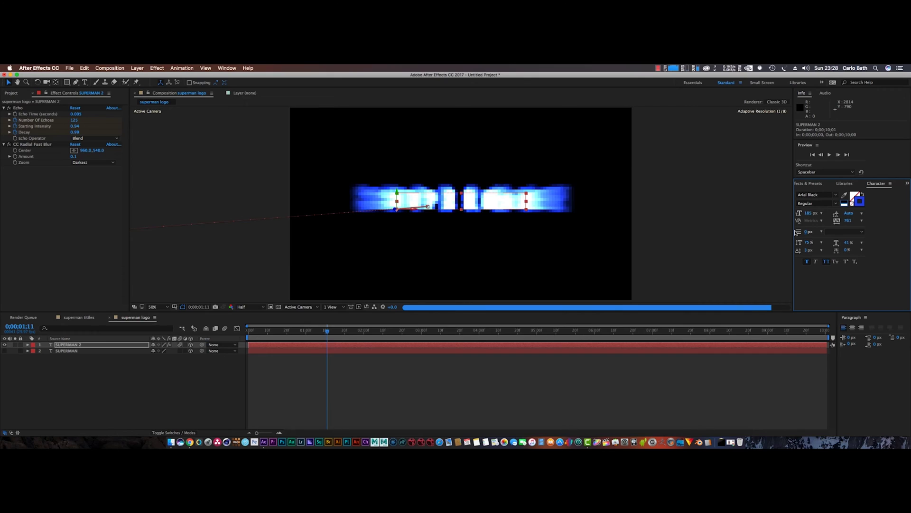
# Step: Go to 0;00;01;28 and set the SUPERMAN 2 text stroke width to 1 px
pyautogui.click(327, 333)
pyautogui.moveTo(326, 333); pyautogui.dragTo(359, 335)
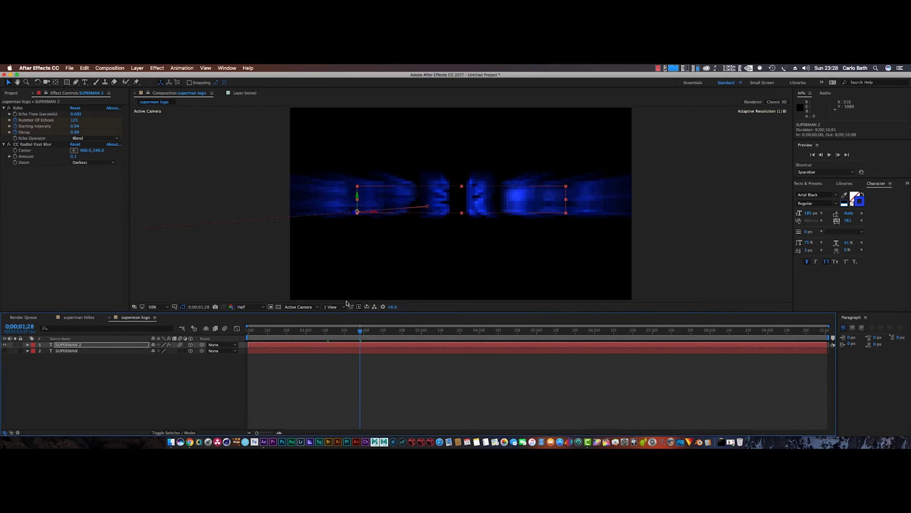
pyautogui.click(805, 232)
pyautogui.write('1')
pyautogui.press('Return')
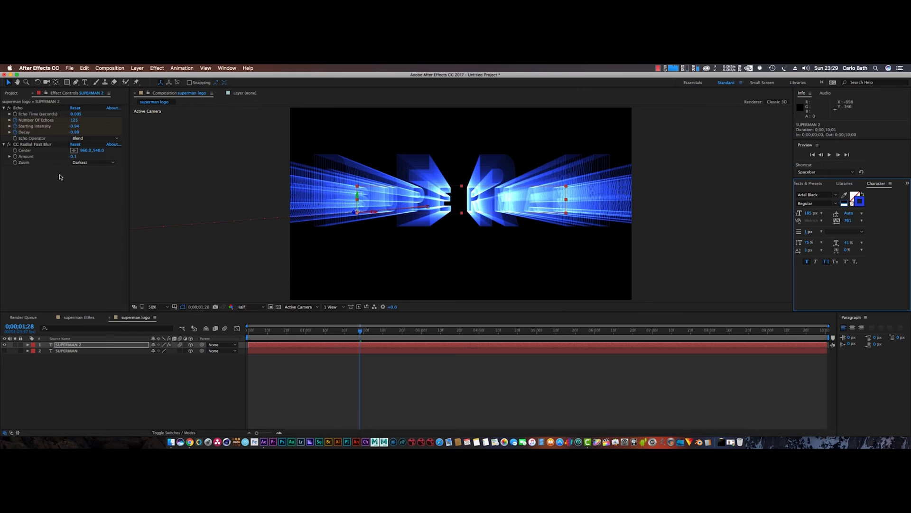
# Step: Set the CC Radial Fast Blur amount to 1 and keep its zoom mode at Darkest
pyautogui.click(74, 156)
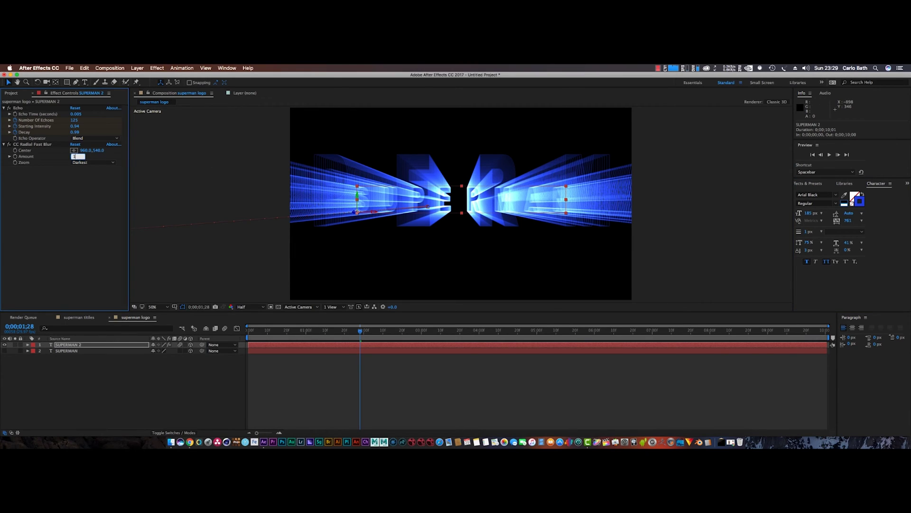
pyautogui.write('1')
pyautogui.press('Return')
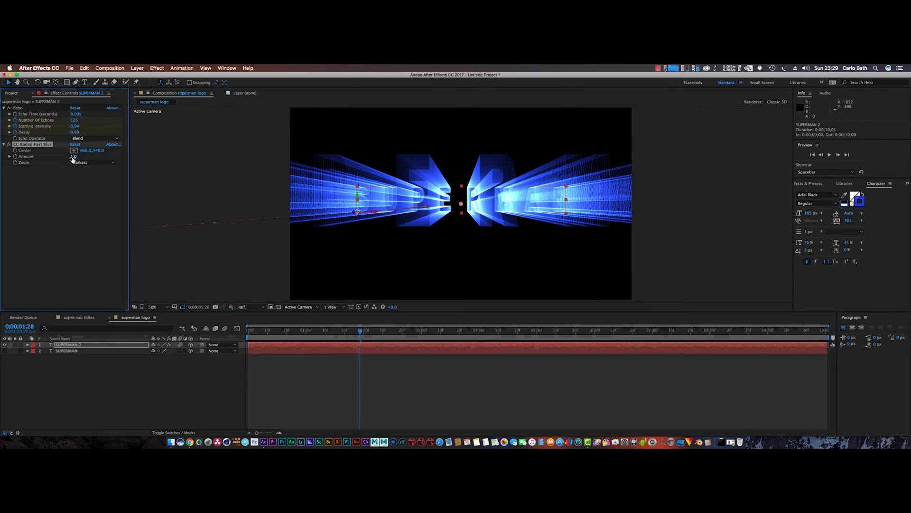
pyautogui.click(76, 163)
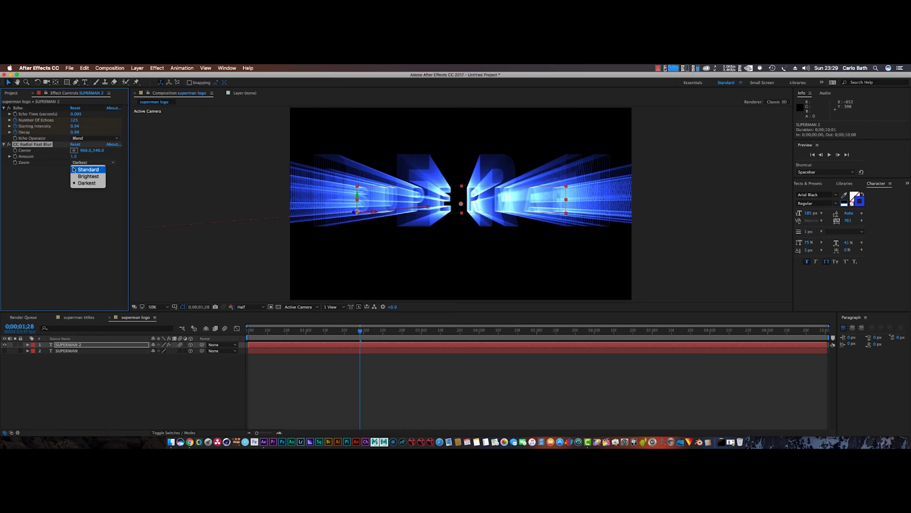
pyautogui.click(87, 183)
# Step: At 0;00;01;28, set the Echo starting intensity to 0.99 and the decay to 0.94
pyautogui.click(75, 126)
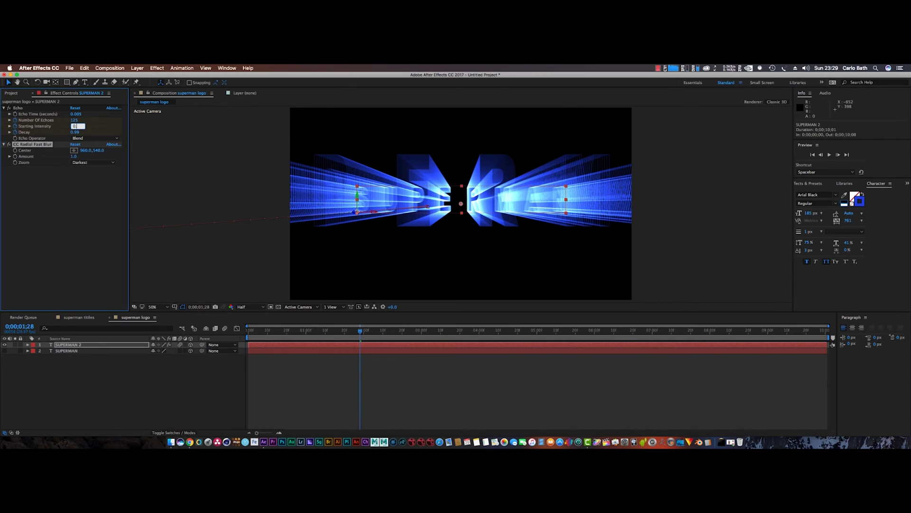
pyautogui.write('0.99')
pyautogui.press('Return')
pyautogui.click(74, 133)
pyautogui.write('0.94')
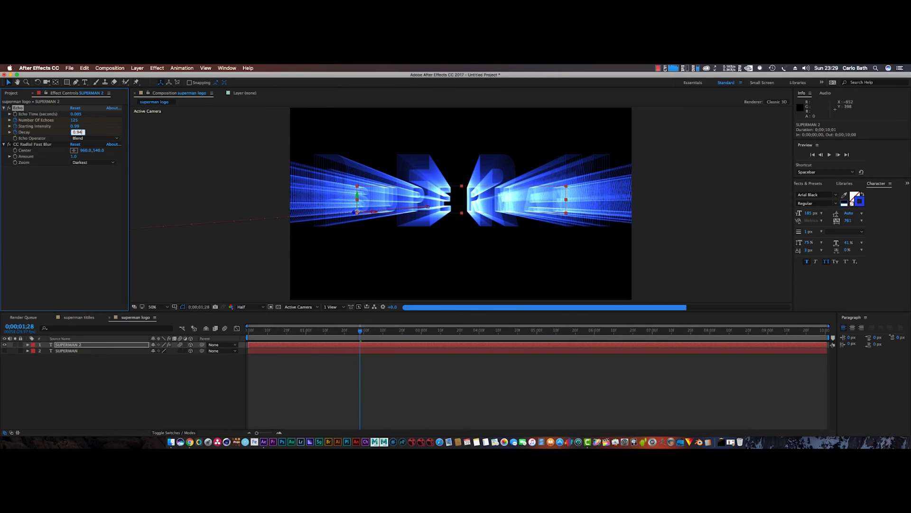
pyautogui.press('Return')
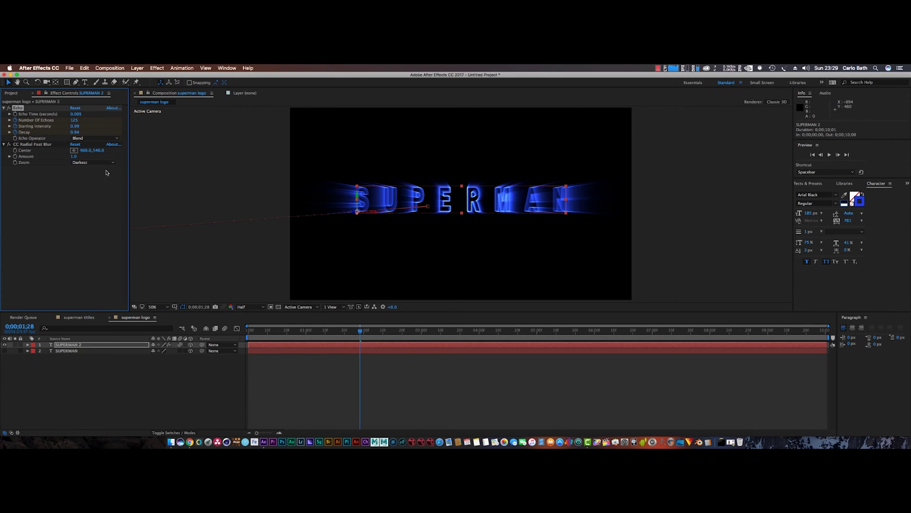
# Step: Set the CC Radial Fast Blur amount to 2 and move the current time to 0;00;02;13
pyautogui.click(74, 157)
pyautogui.press('Return')
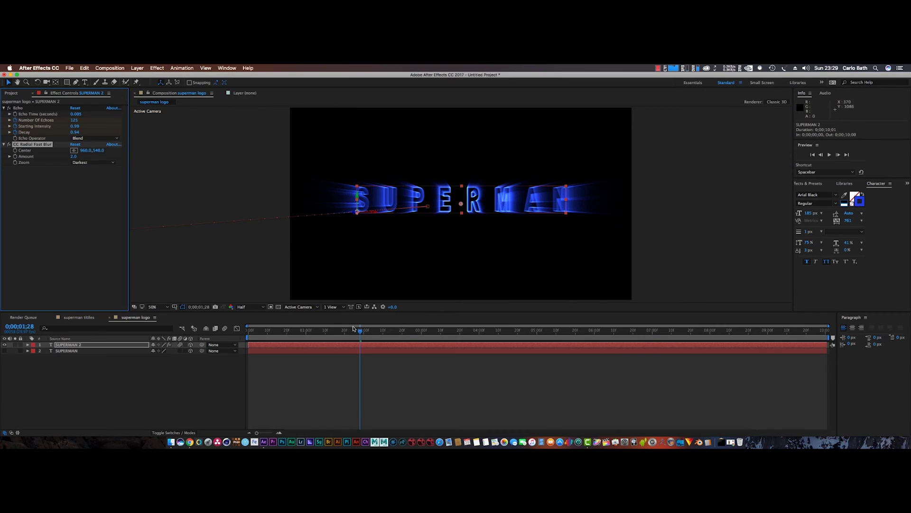
pyautogui.moveTo(362, 331); pyautogui.dragTo(389, 331)
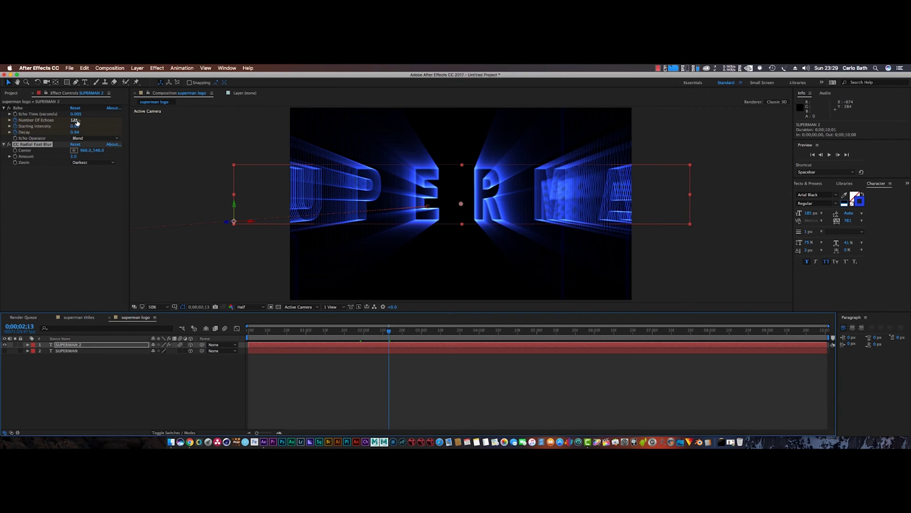
# Step: At 0;00;02;13, try 120 echoes in the Echo effect and set the number of echoes to 125
pyautogui.click(75, 120)
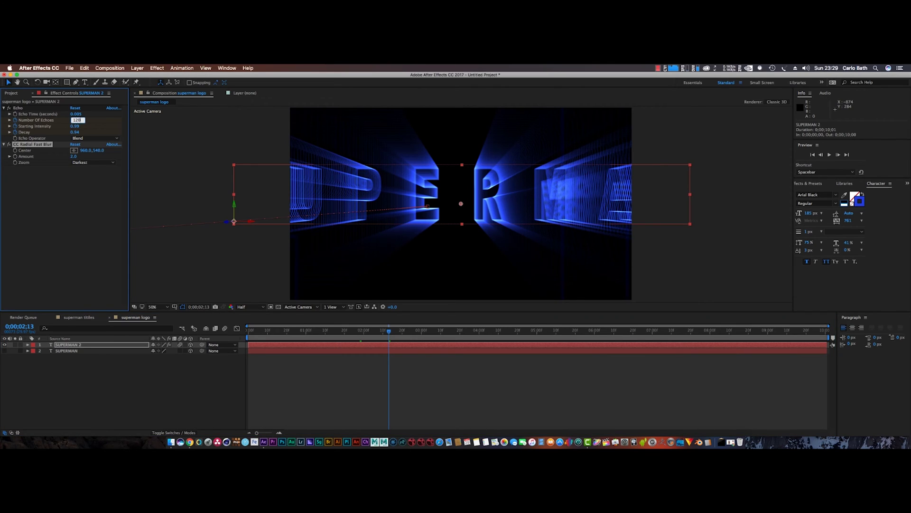
pyautogui.write('120')
pyautogui.press('Return')
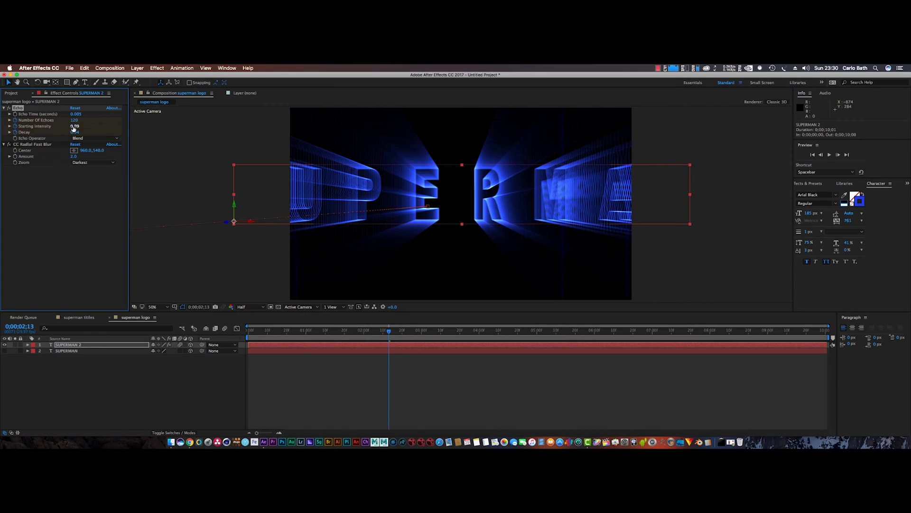
pyautogui.press('Return')
pyautogui.click(75, 120)
pyautogui.write('125')
pyautogui.press('Return')
# Step: Set the SUPERMAN 2 text stroke width to 2 px
pyautogui.click(805, 232)
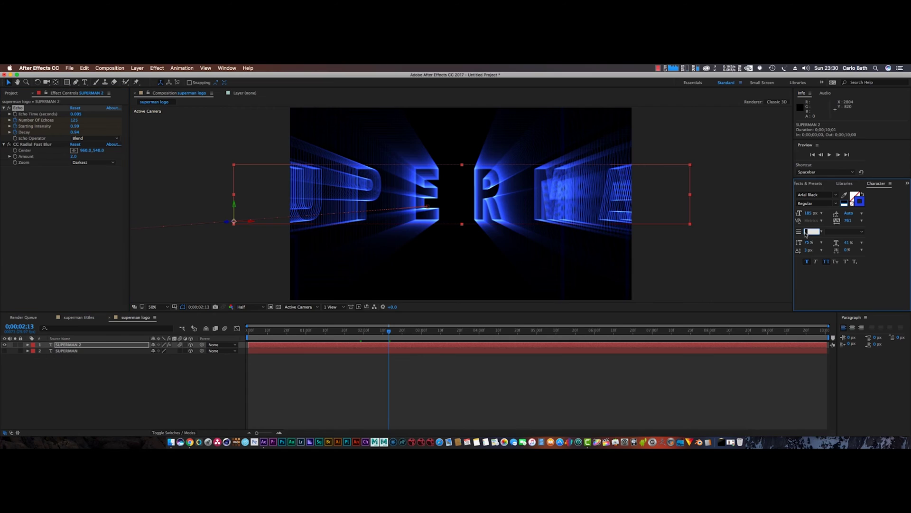
pyautogui.write('2')
pyautogui.press('Return')
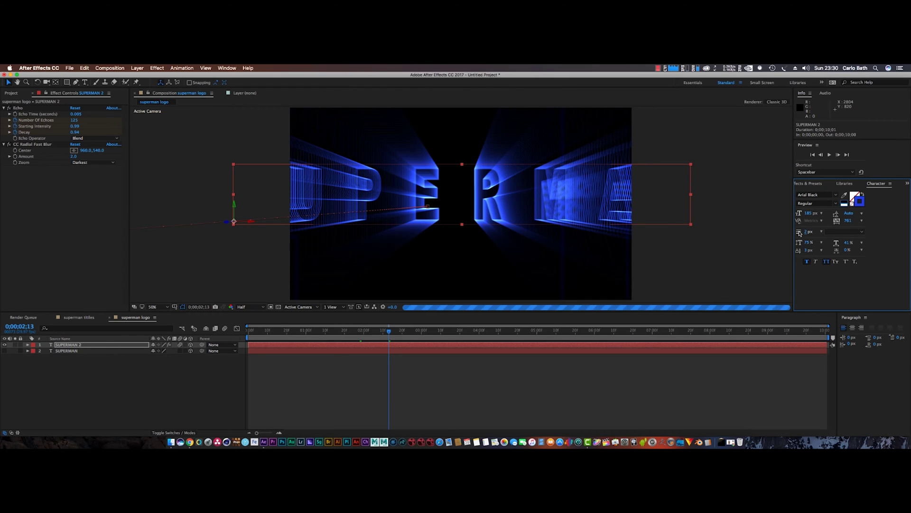
# Step: Set the CC Radial Fast Blur amount to 3 and the Echo decay at 0;00;02;13 to 0.93
pyautogui.click(73, 158)
pyautogui.click(73, 157)
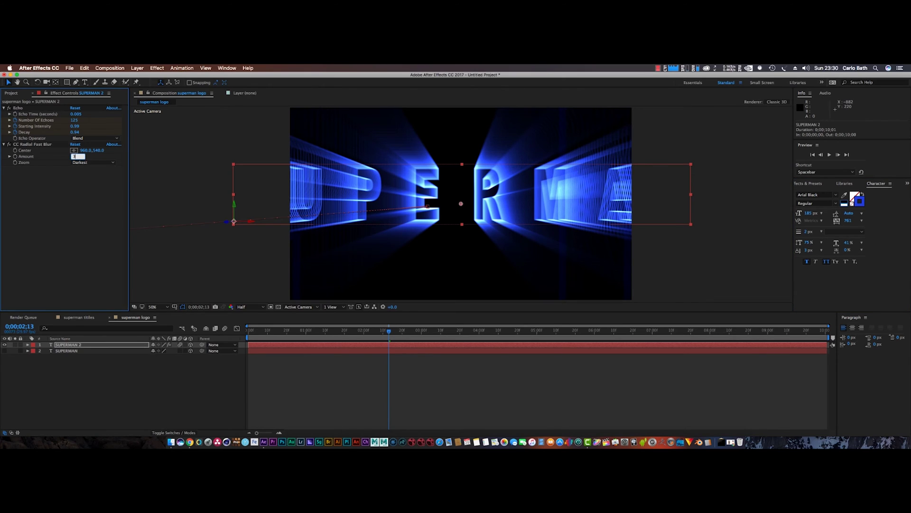
pyautogui.press('Return')
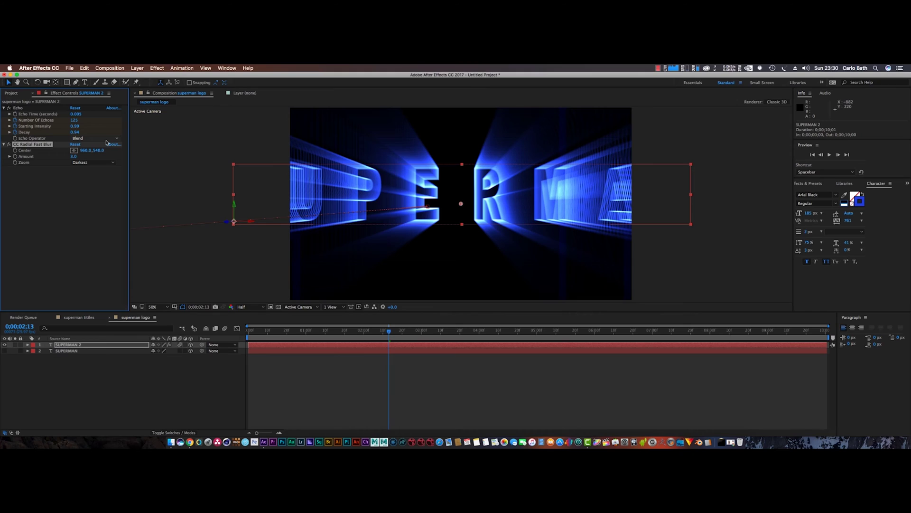
pyautogui.click(78, 133)
pyautogui.press('Return')
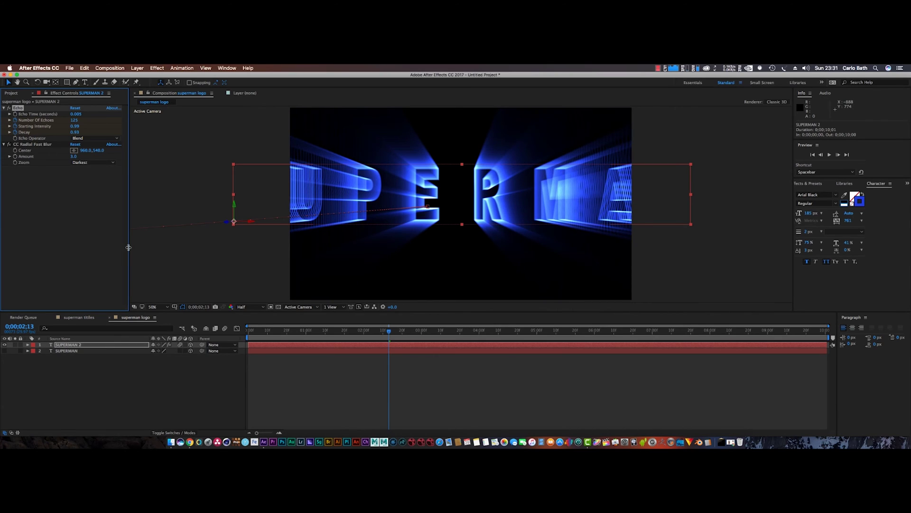
# Step: Go to 0;00;01;06, try a 1.5 px stroke on the SUPERMAN 2 text, and set the stroke width to 1 px
pyautogui.click(286, 330)
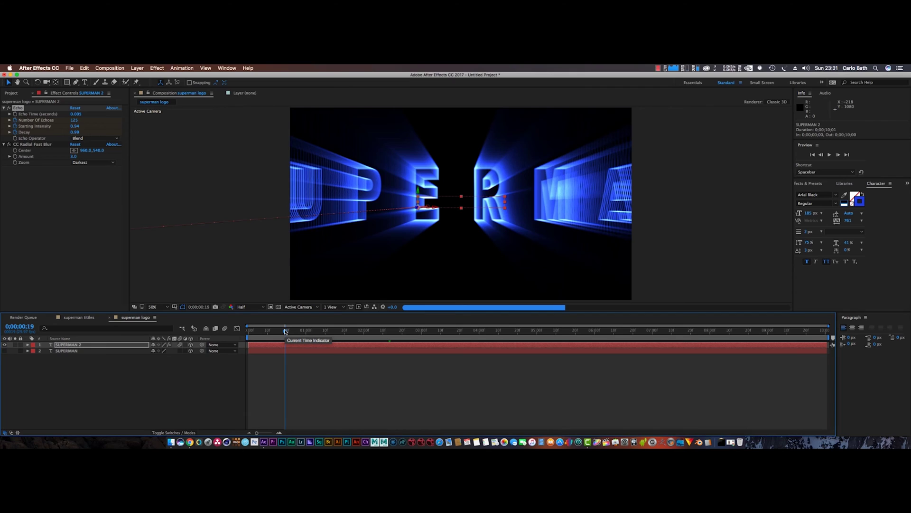
pyautogui.moveTo(286, 331); pyautogui.dragTo(317, 330)
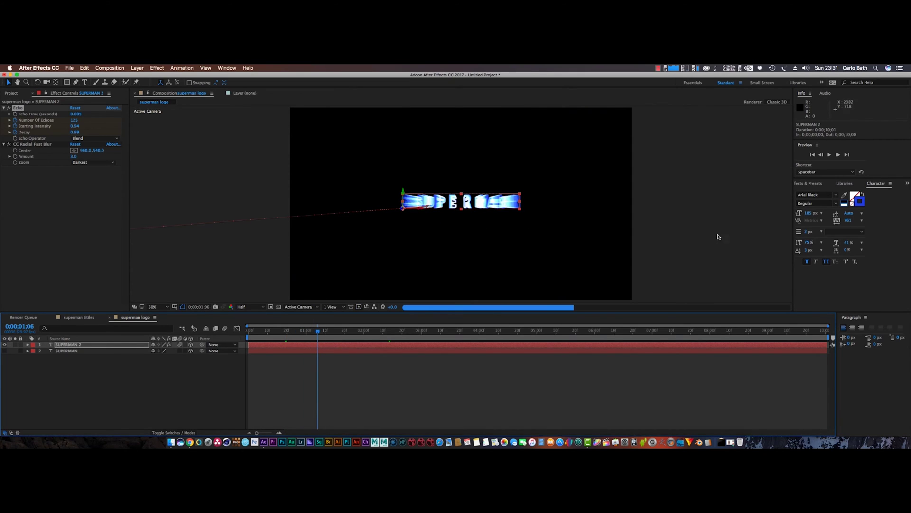
pyautogui.click(808, 232)
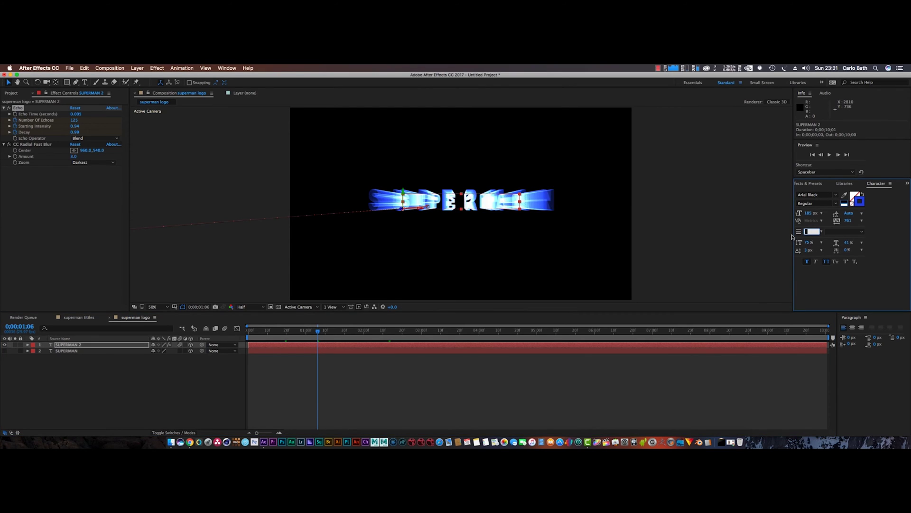
pyautogui.write('1.5')
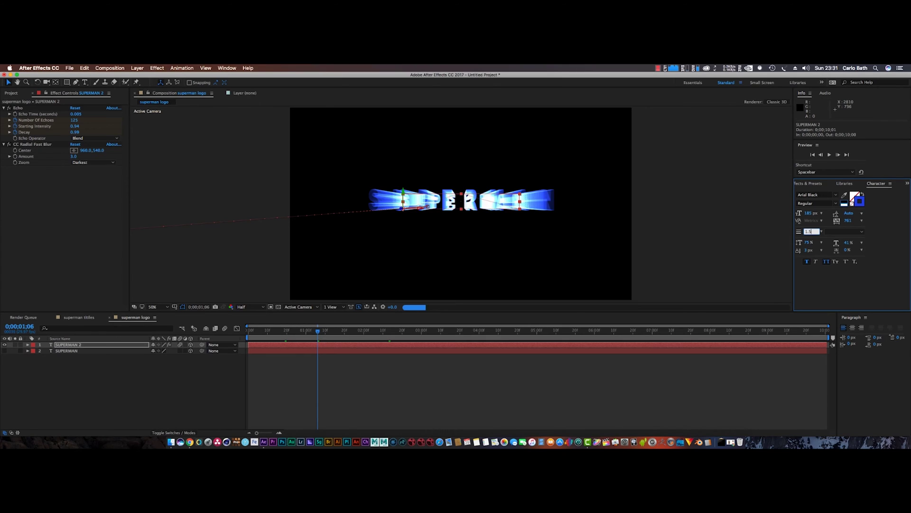
pyautogui.press('Return')
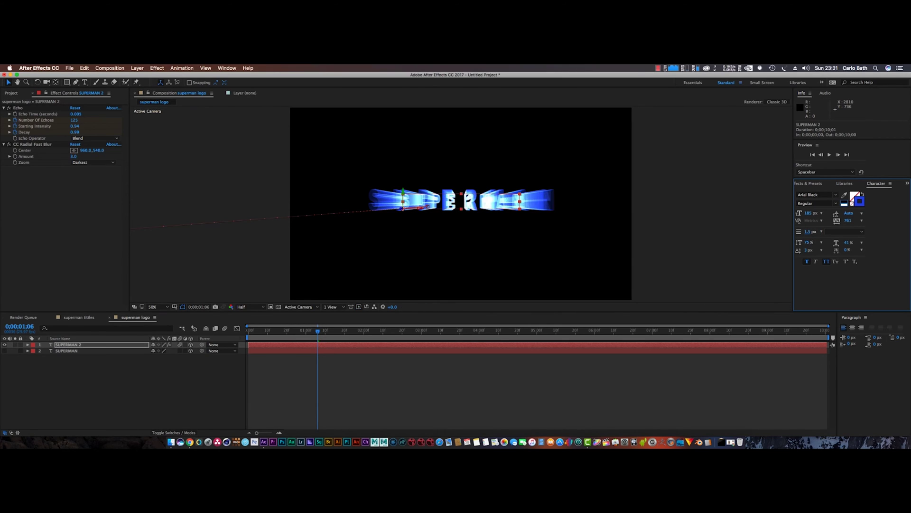
pyautogui.click(807, 233)
pyautogui.write('10')
pyautogui.press('Return')
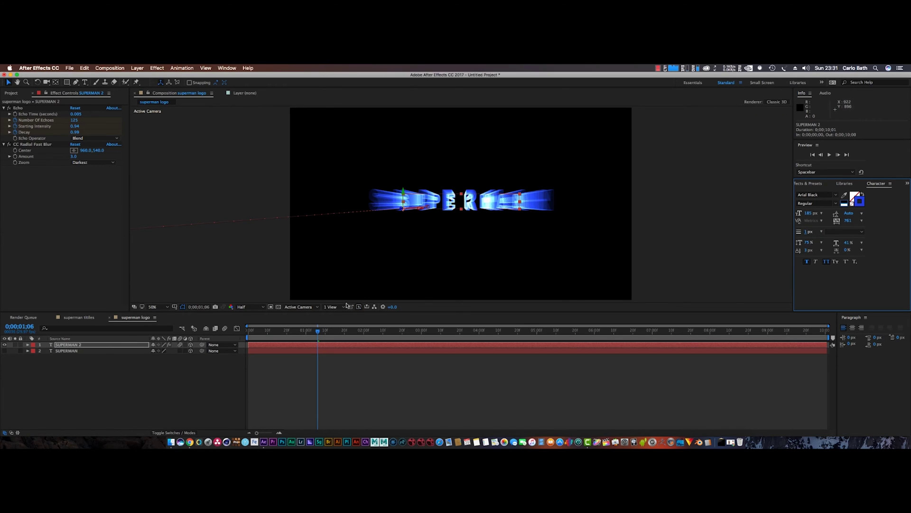
# Step: At 0;00;02;13, set the Echo starting intensity to 0.95 and the CC Radial Fast Blur amount to 2
pyautogui.moveTo(318, 336); pyautogui.dragTo(352, 328)
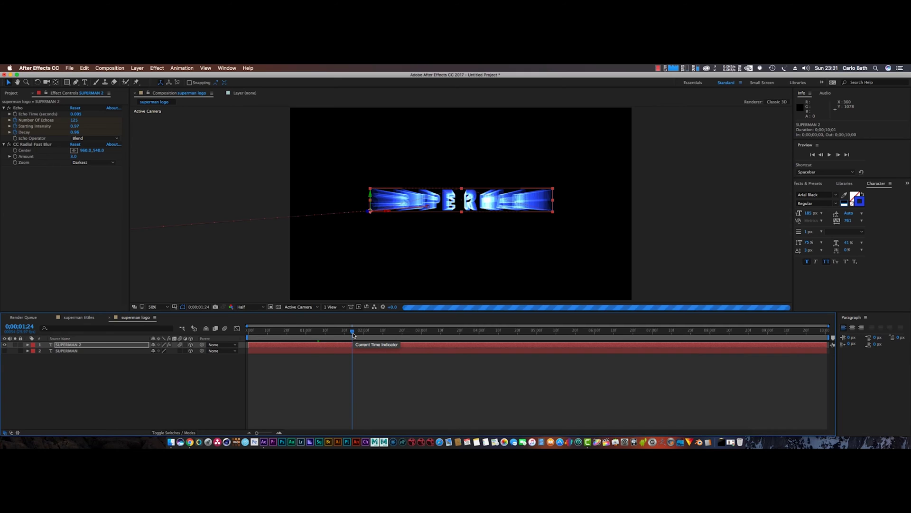
pyautogui.moveTo(352, 332); pyautogui.dragTo(390, 334)
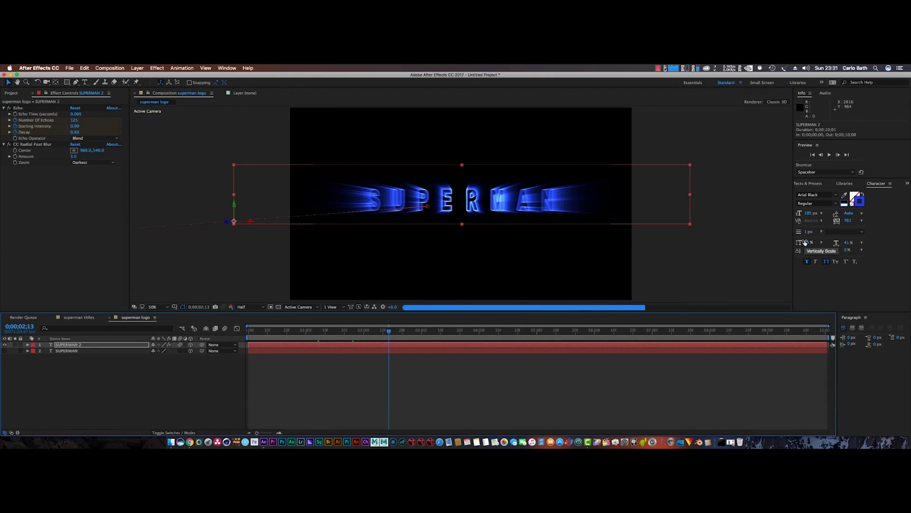
pyautogui.click(76, 127)
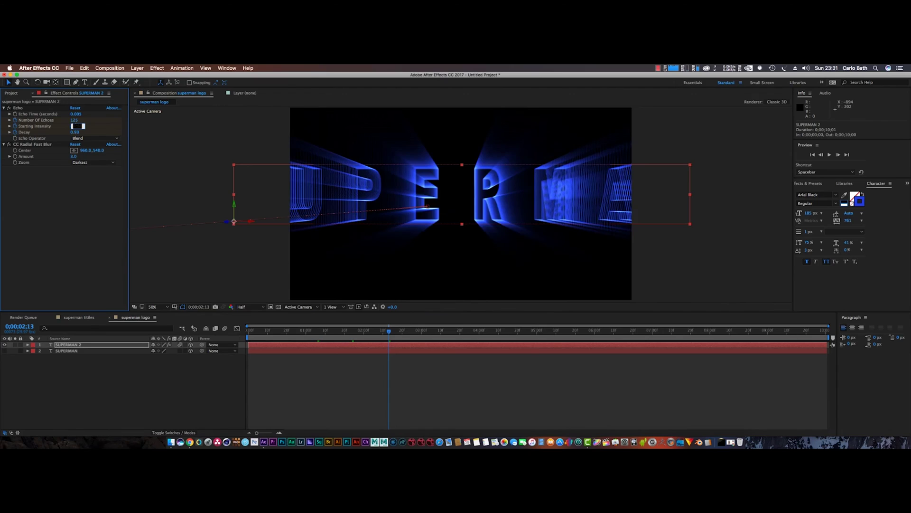
pyautogui.press('Return')
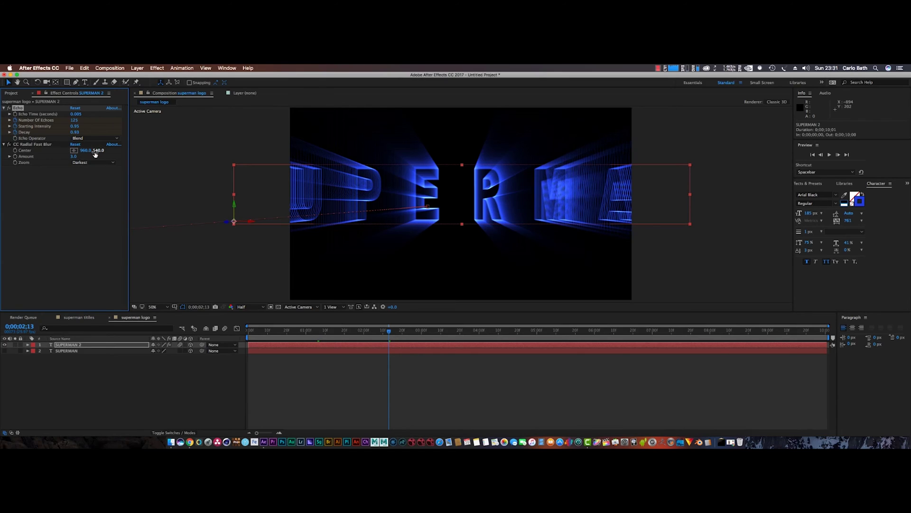
pyautogui.click(74, 157)
pyautogui.press('Return')
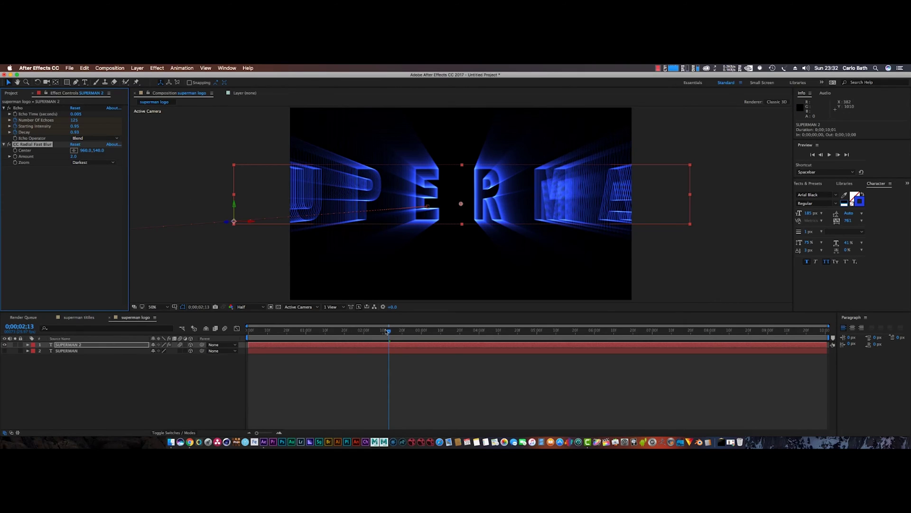
# Step: Move to 0;00;02;05 and import the starfield PNG whose name starts with 86939 from the Desktop
pyautogui.moveTo(390, 332); pyautogui.dragTo(381, 331)
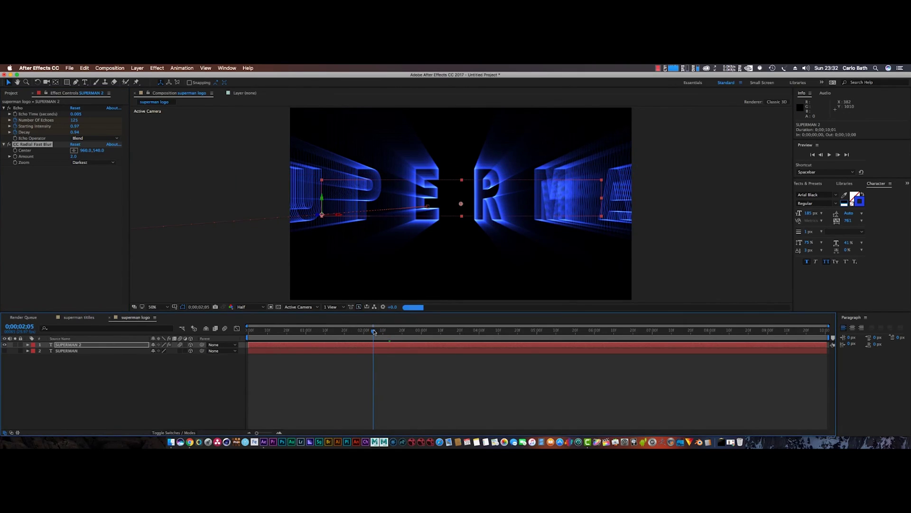
pyautogui.click(67, 69)
pyautogui.moveTo(119, 166)
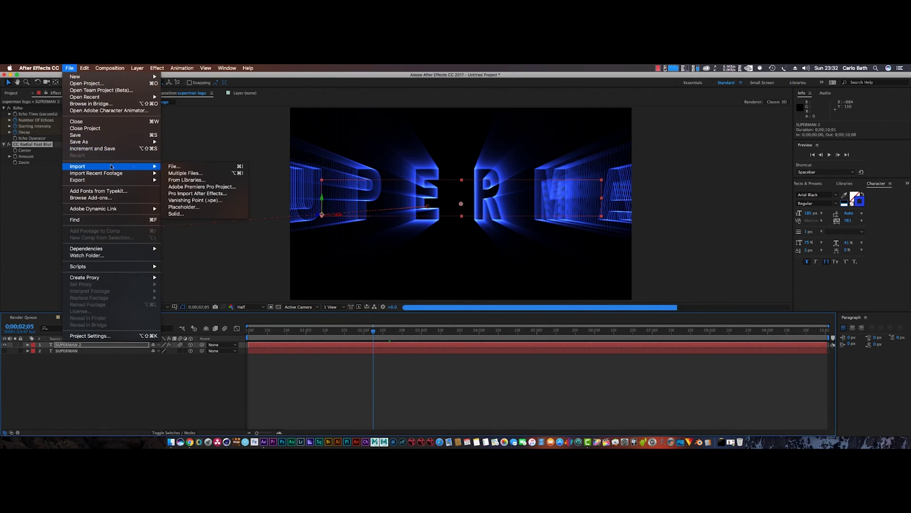
pyautogui.click(171, 167)
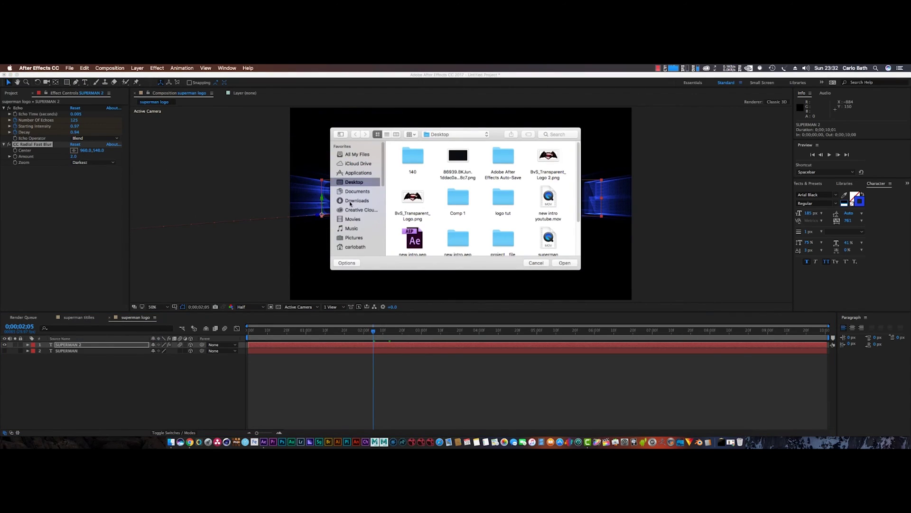
pyautogui.doubleClick(457, 157)
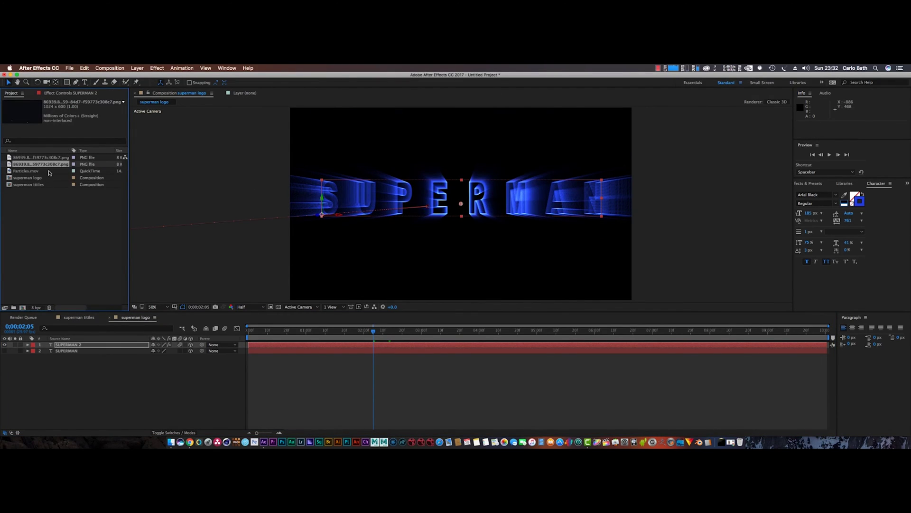
# Step: Add the imported starfield PNG as the lowest layer of the superman logo composition and scale it to 265%
pyautogui.moveTo(48, 165); pyautogui.dragTo(83, 373)
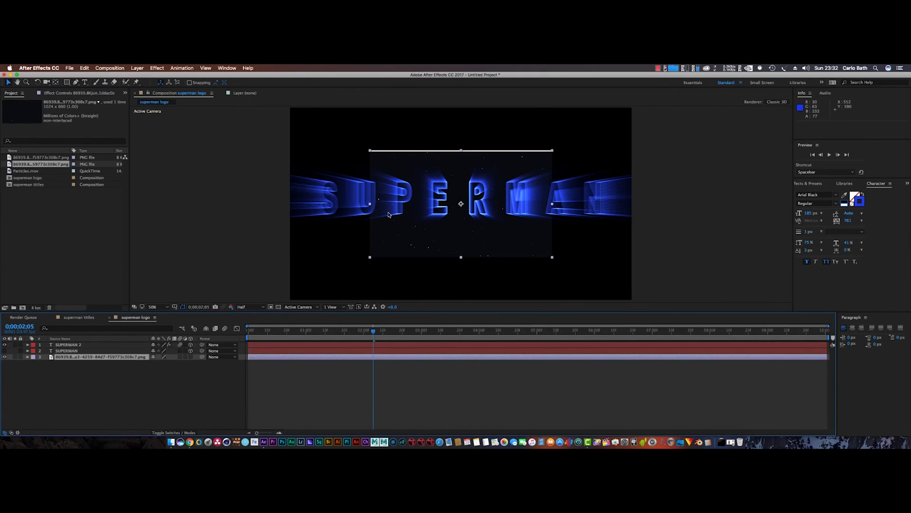
pyautogui.press('s')
pyautogui.moveTo(180, 367); pyautogui.dragTo(232, 362)
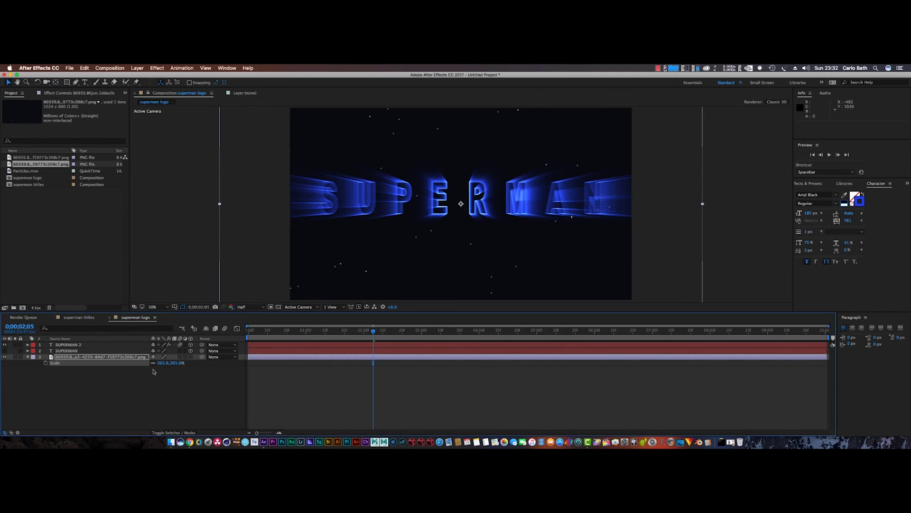
# Step: Keyframe the starfield layer's Position at 0;00;00;00 and move the current time to 0;00;03;18
pyautogui.click(71, 357)
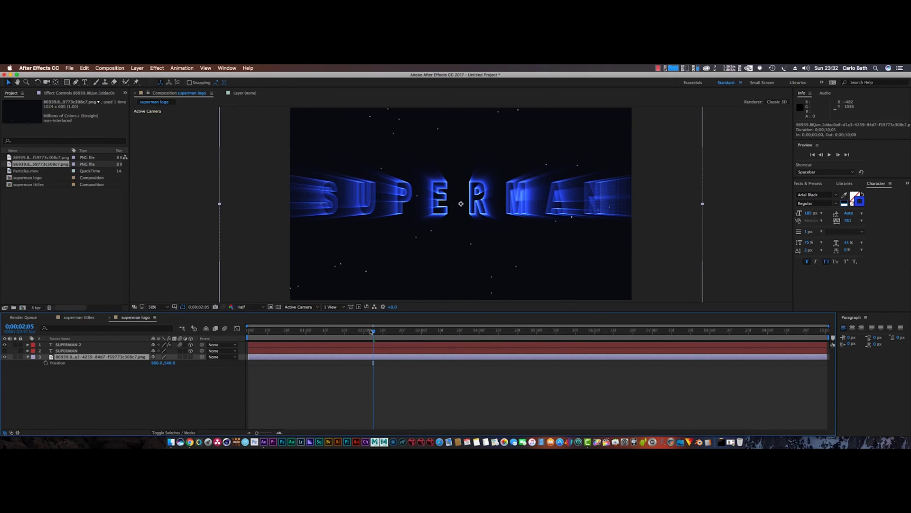
pyautogui.moveTo(373, 332); pyautogui.dragTo(248, 332)
pyautogui.click(46, 363)
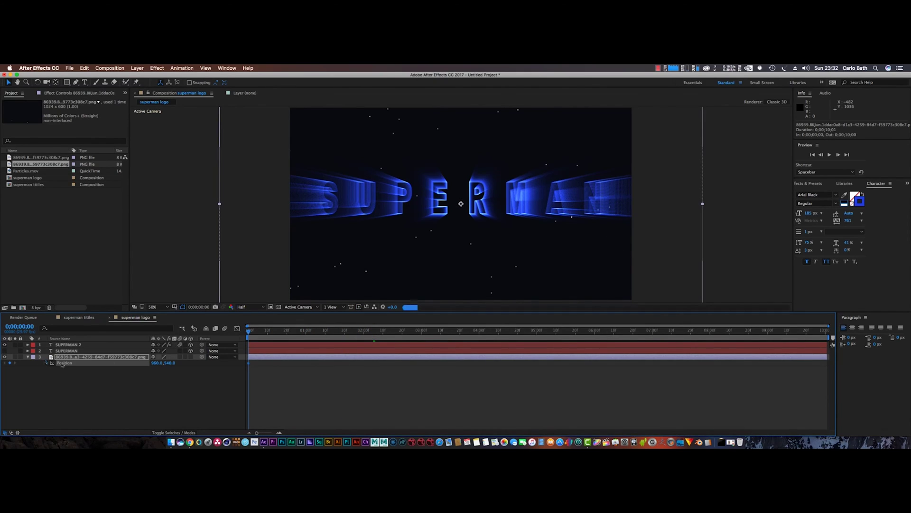
pyautogui.moveTo(269, 332)
pyautogui.mouseDown()
pyautogui.moveTo(546, 332)
pyautogui.moveTo(447, 332)
pyautogui.moveTo(469, 332)
pyautogui.moveTo(458, 335)
pyautogui.mouseUp()
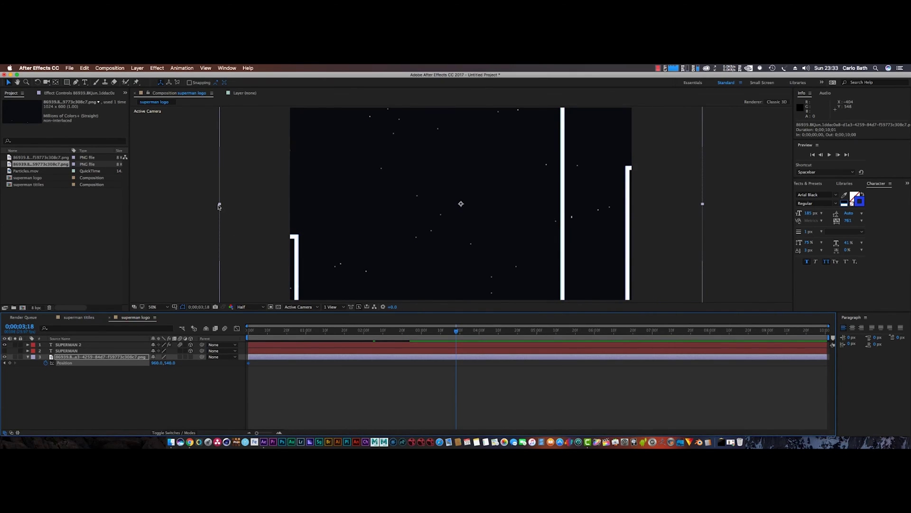
# Step: Reset the starfield layer's scale to 100%, and stretch it past the frame edges to about 241% wide and 205% high
pyautogui.click(140, 358)
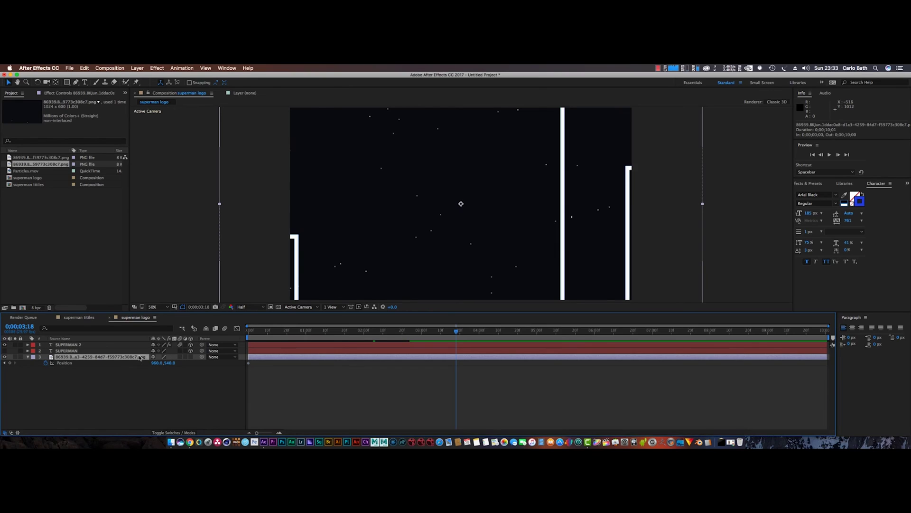
pyautogui.press('s')
pyautogui.click(176, 362)
pyautogui.press('Return')
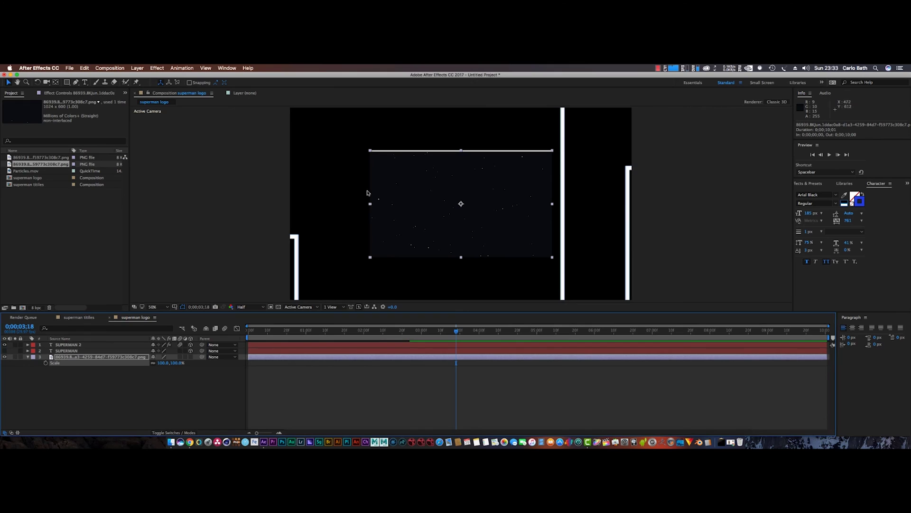
pyautogui.moveTo(371, 206); pyautogui.dragTo(283, 194)
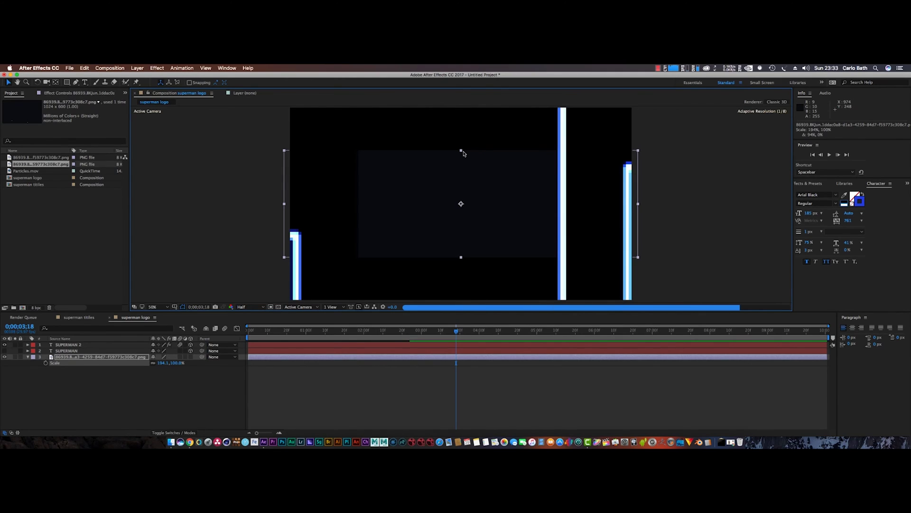
pyautogui.moveTo(464, 153); pyautogui.dragTo(467, 98)
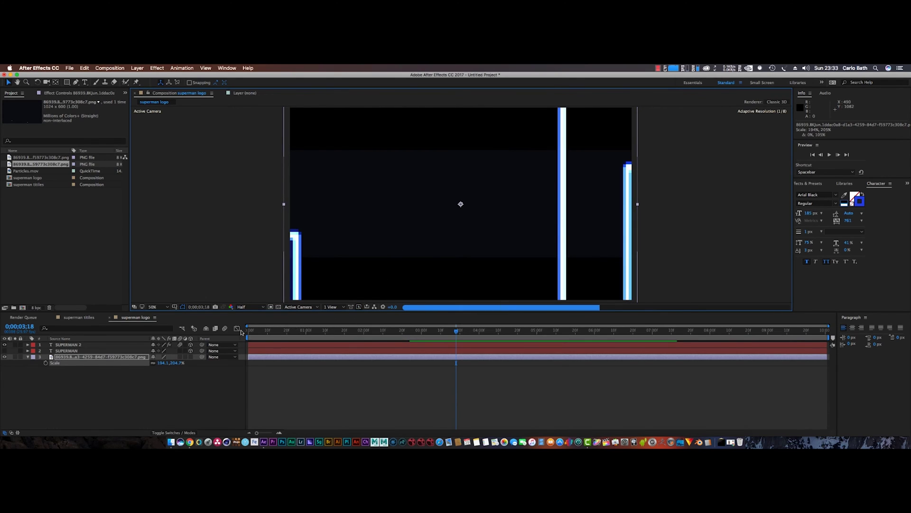
pyautogui.moveTo(283, 206); pyautogui.dragTo(243, 200)
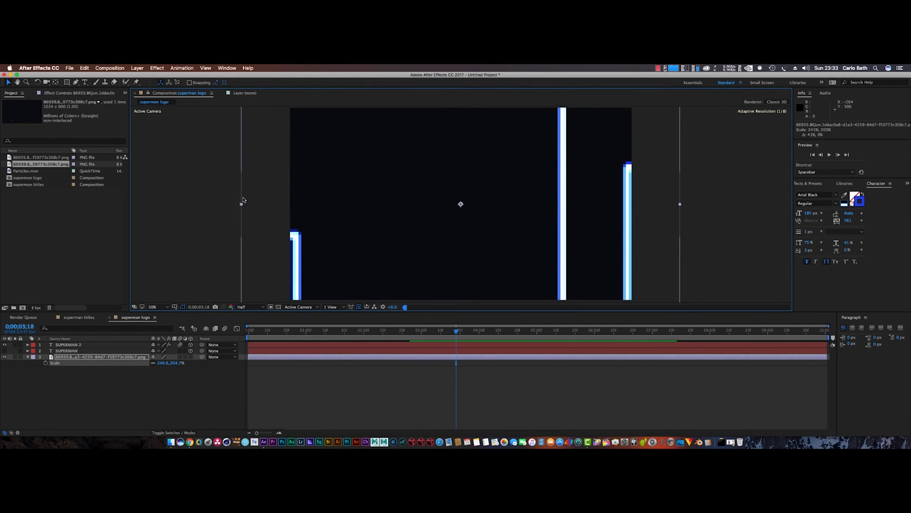
# Step: Keyframe the starfield's Scale at 0;00;00;00 and reduce its width to about 189% at 0;00;02;26
pyautogui.click(247, 334)
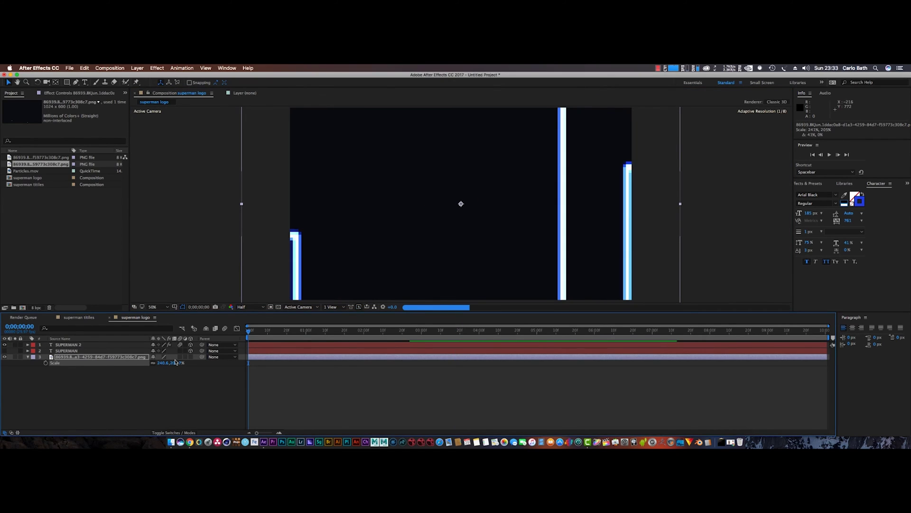
pyautogui.click(46, 363)
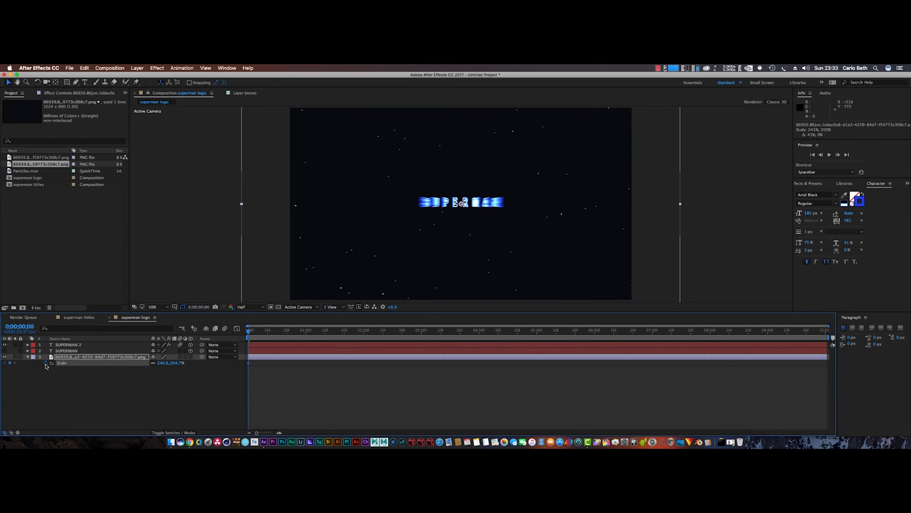
pyautogui.moveTo(249, 332); pyautogui.dragTo(414, 335)
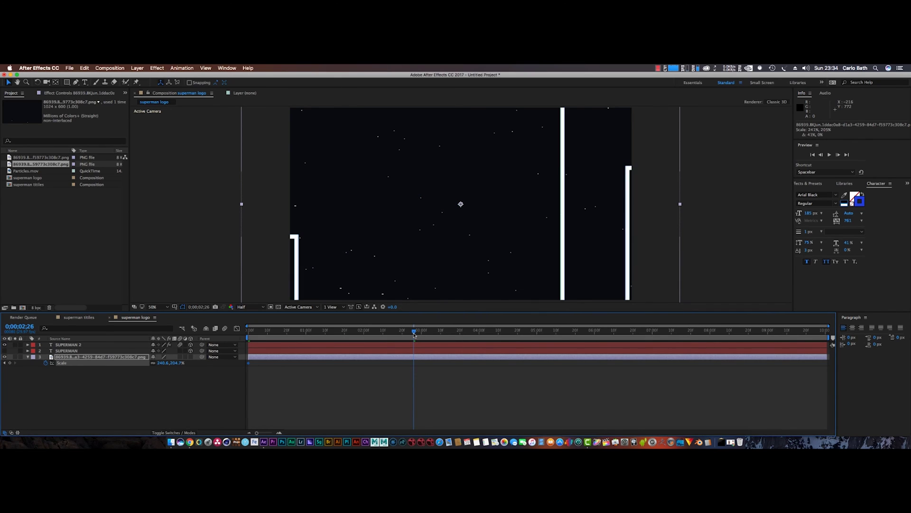
pyautogui.moveTo(241, 206); pyautogui.dragTo(289, 225)
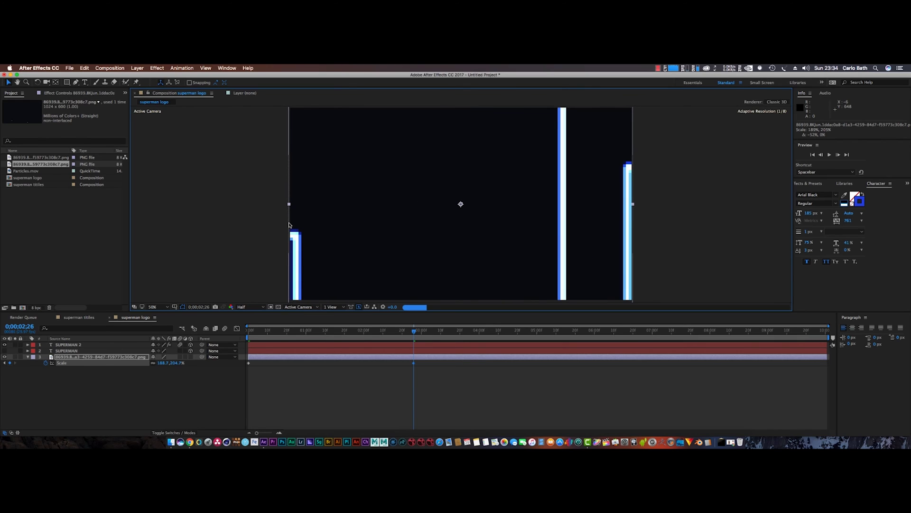
# Step: Reduce the starfield's height to about 189% at 0;00;02;26 so it fits close to the composition frame
pyautogui.press('.')
pyautogui.press(',')
pyautogui.press(',')
pyautogui.press(',')
pyautogui.press(',')
pyautogui.press(',')
pyautogui.press('.')
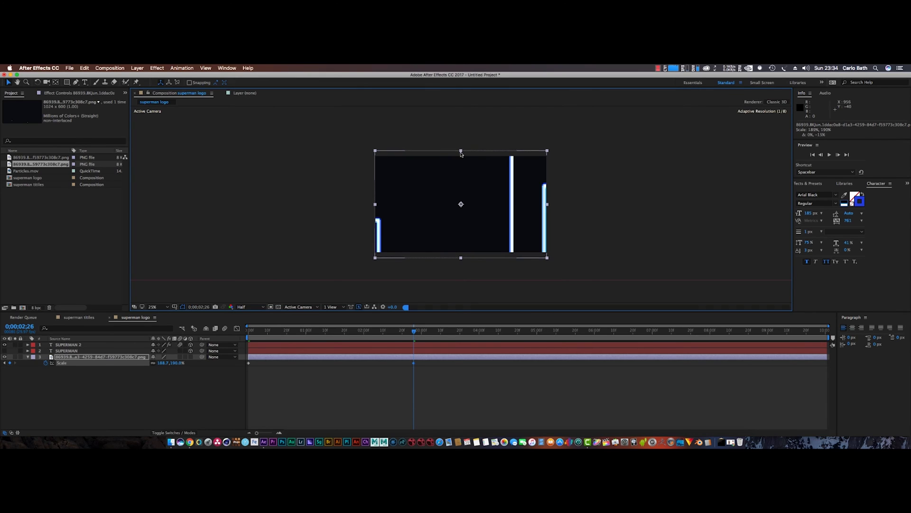
pyautogui.moveTo(461, 151); pyautogui.dragTo(461, 154)
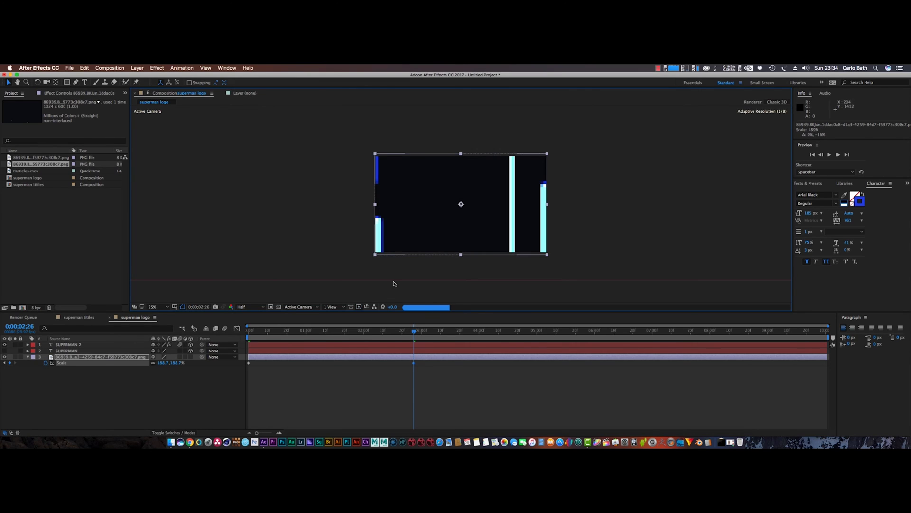
# Step: Examine the starfield's coverage of the frame at 0;00;01;11 and 0;00;01;04
pyautogui.press(',')
pyautogui.press(',')
pyautogui.press('.')
pyautogui.press('.')
pyautogui.click(327, 331)
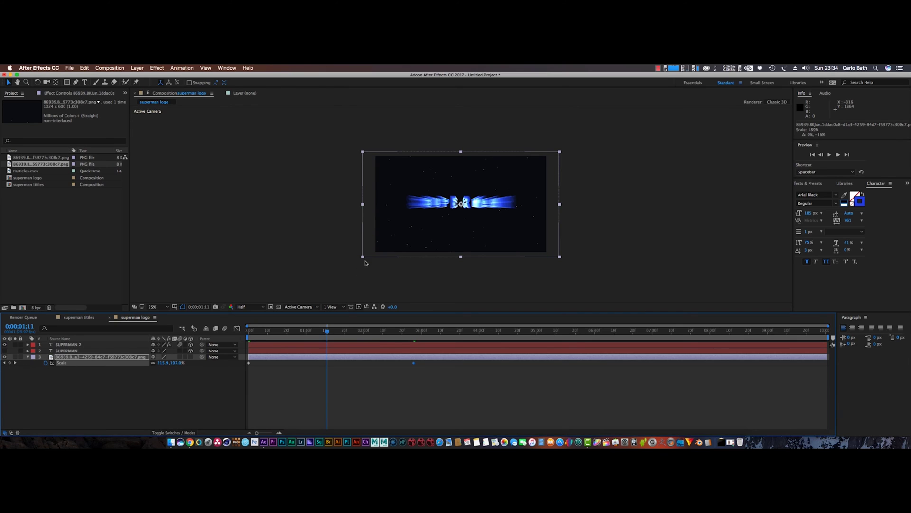
pyautogui.moveTo(327, 332); pyautogui.dragTo(313, 332)
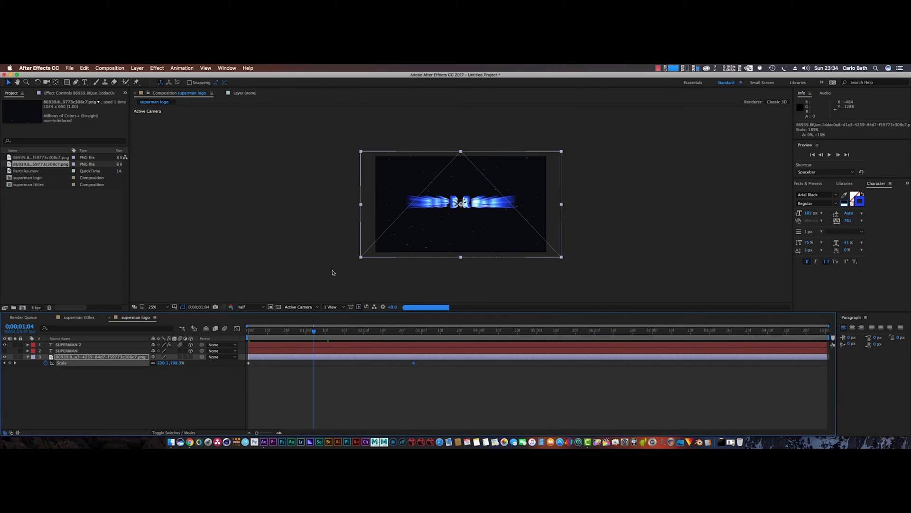
pyautogui.press('.')
pyautogui.press('.')
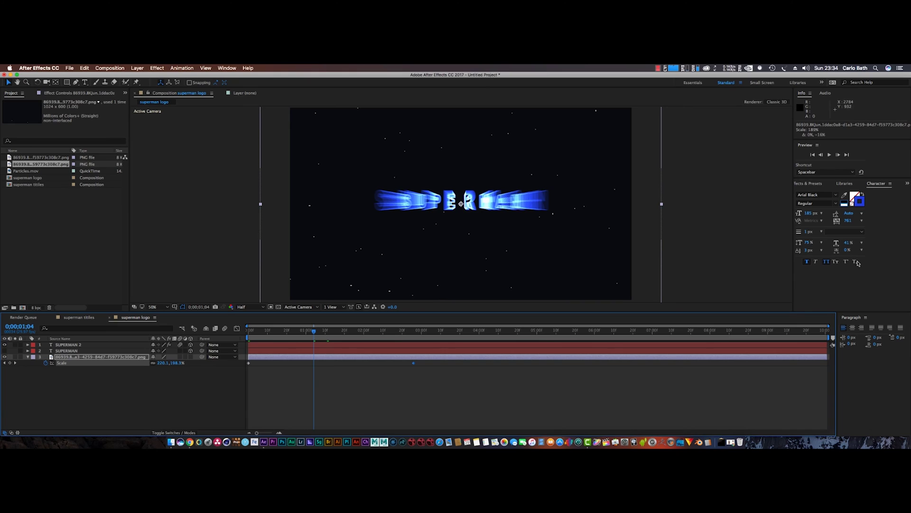
# Step: Set the stroke width of the SUPERMAN 2 text to 0.1 px
pyautogui.click(807, 232)
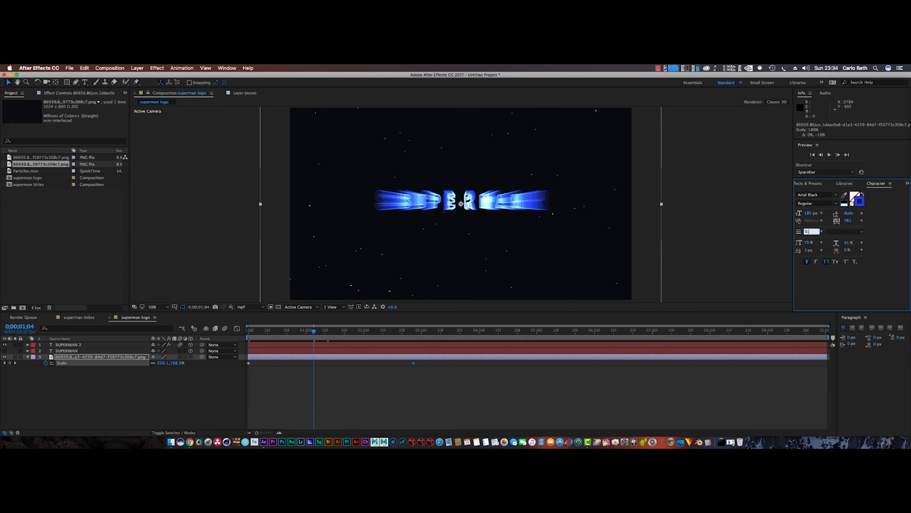
pyautogui.press('Return')
pyautogui.click(58, 344)
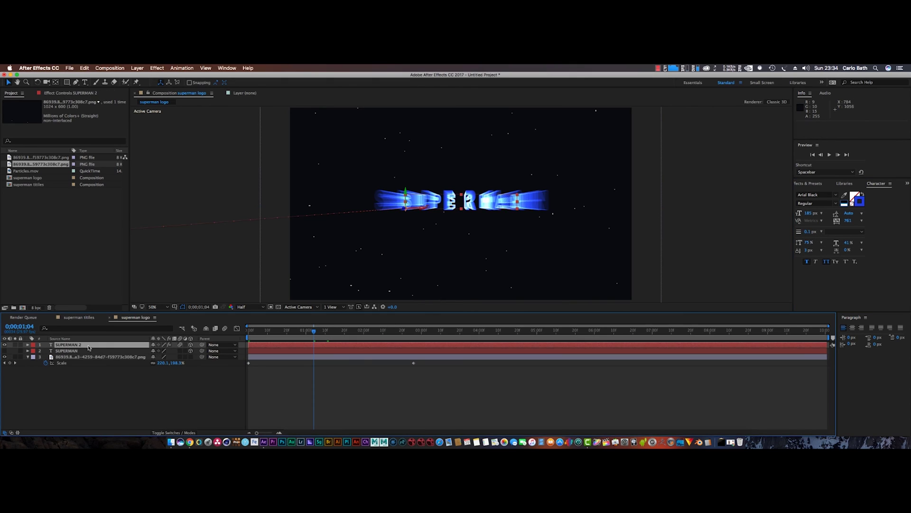
# Step: Make the original SUPERMAN text layer visible and set its stroke width to 2 px
pyautogui.click(60, 351)
pyautogui.click(4, 351)
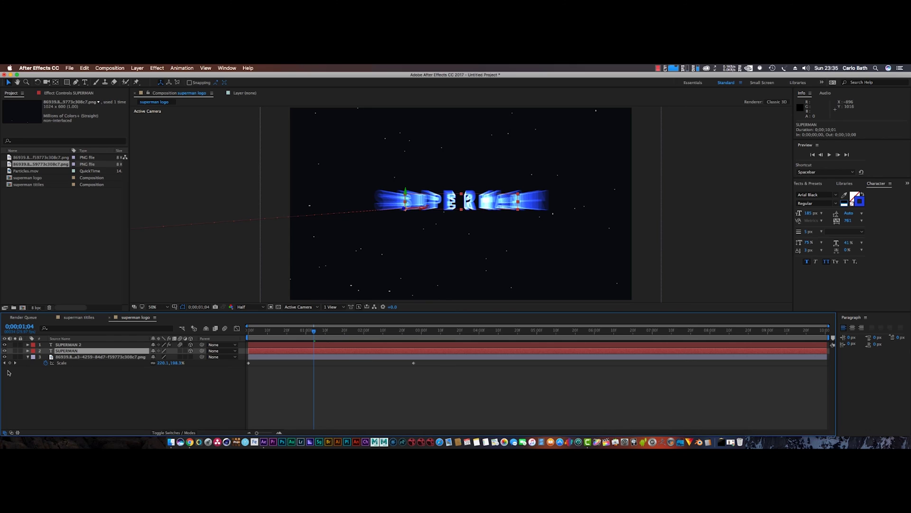
pyautogui.click(805, 232)
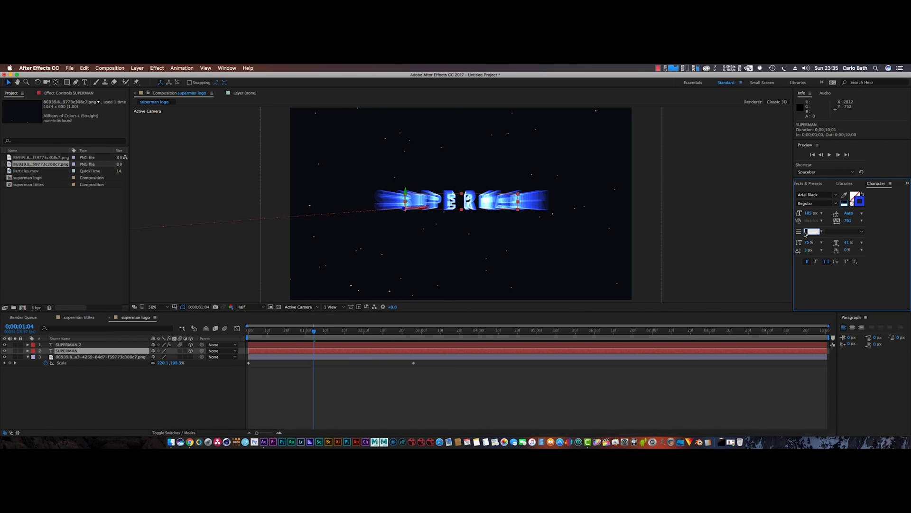
pyautogui.write('2')
pyautogui.press('Return')
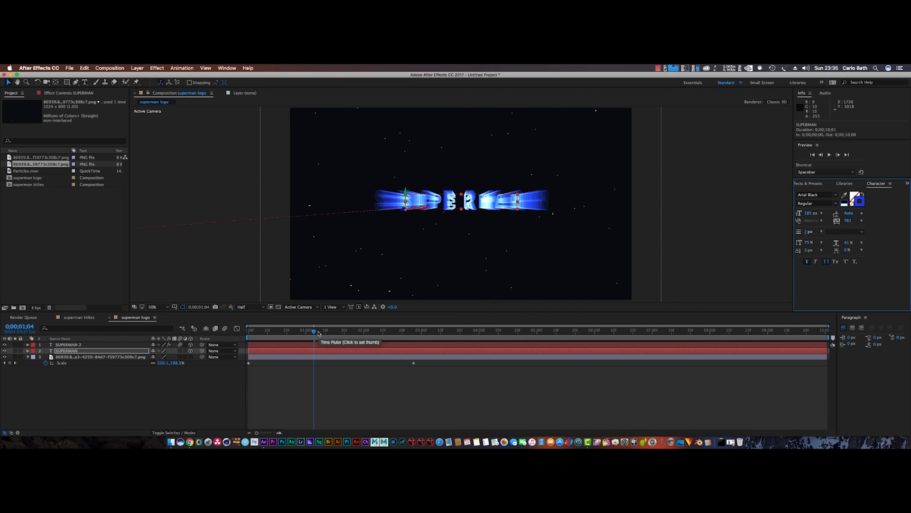
# Step: Scrub between 0;00;00;19 and 0;00;02;02 to examine the outlined text with its light trails over the starfield
pyautogui.moveTo(315, 332); pyautogui.dragTo(285, 333)
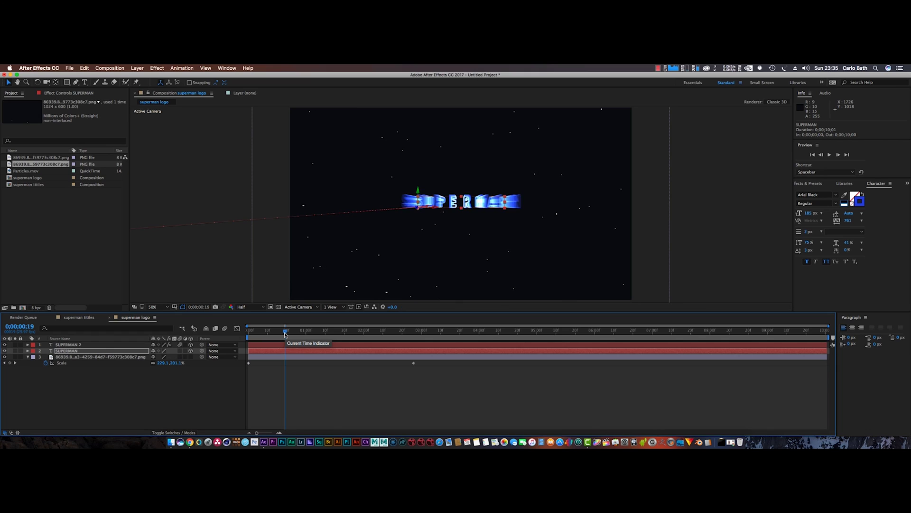
pyautogui.moveTo(285, 332); pyautogui.dragTo(308, 333)
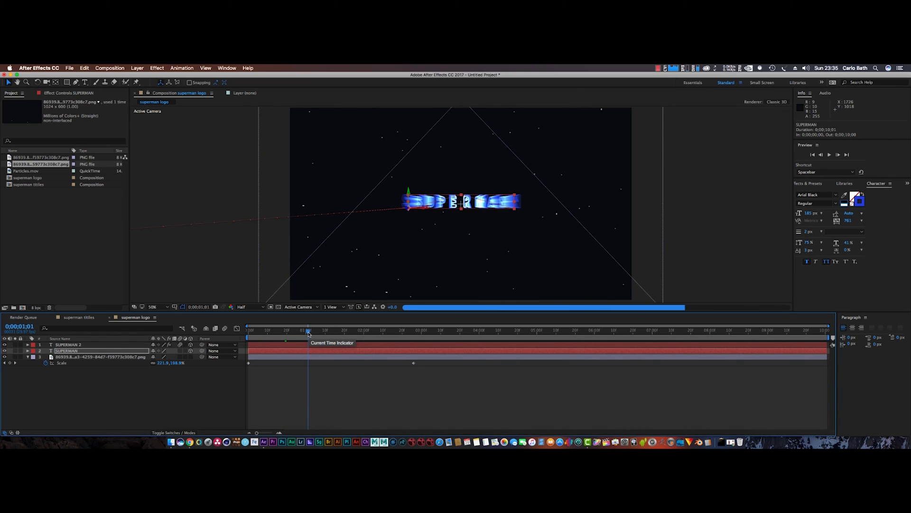
pyautogui.moveTo(308, 333); pyautogui.dragTo(326, 332)
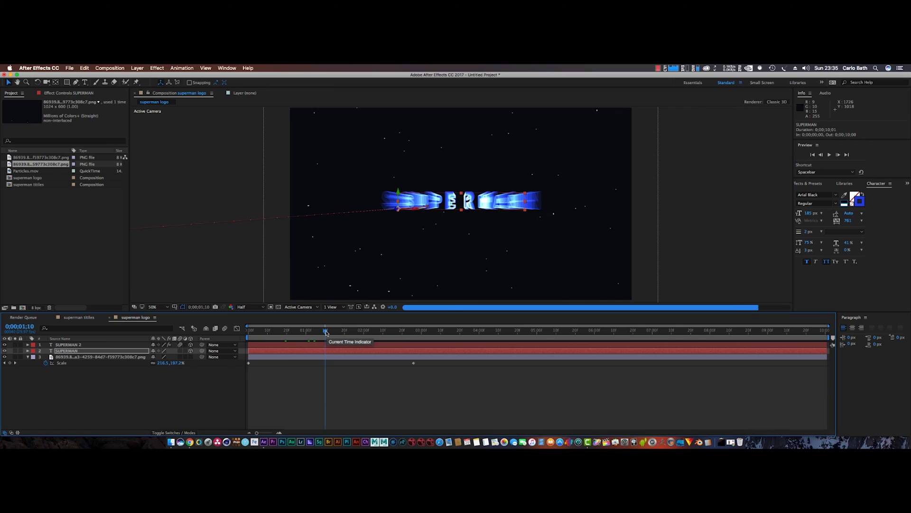
pyautogui.moveTo(325, 332); pyautogui.dragTo(369, 335)
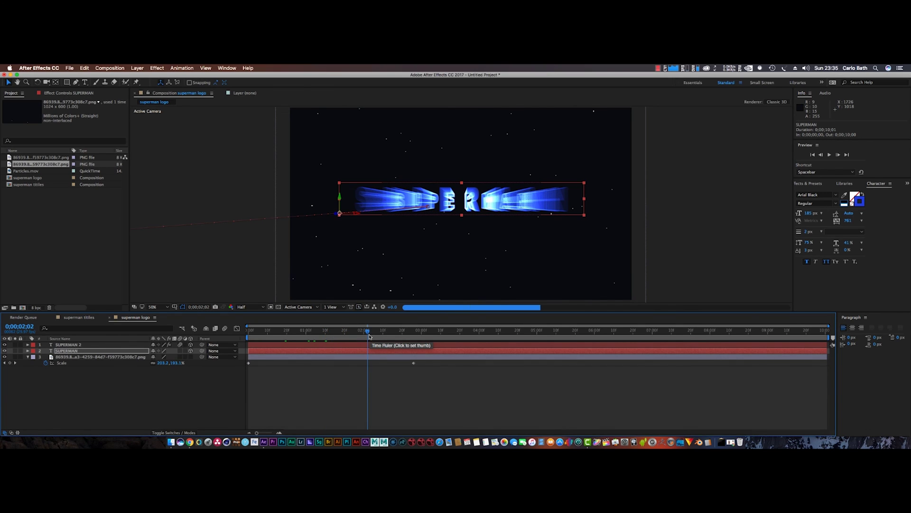